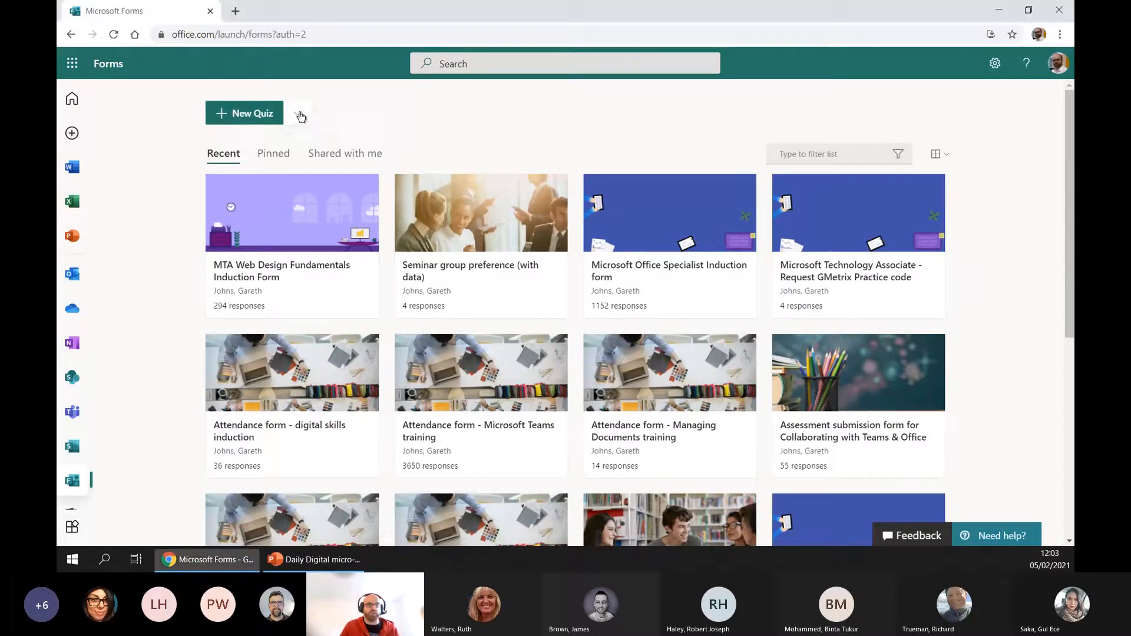
Create a new form and title it "Seminar group preference"
click(298, 114)
click(254, 145)
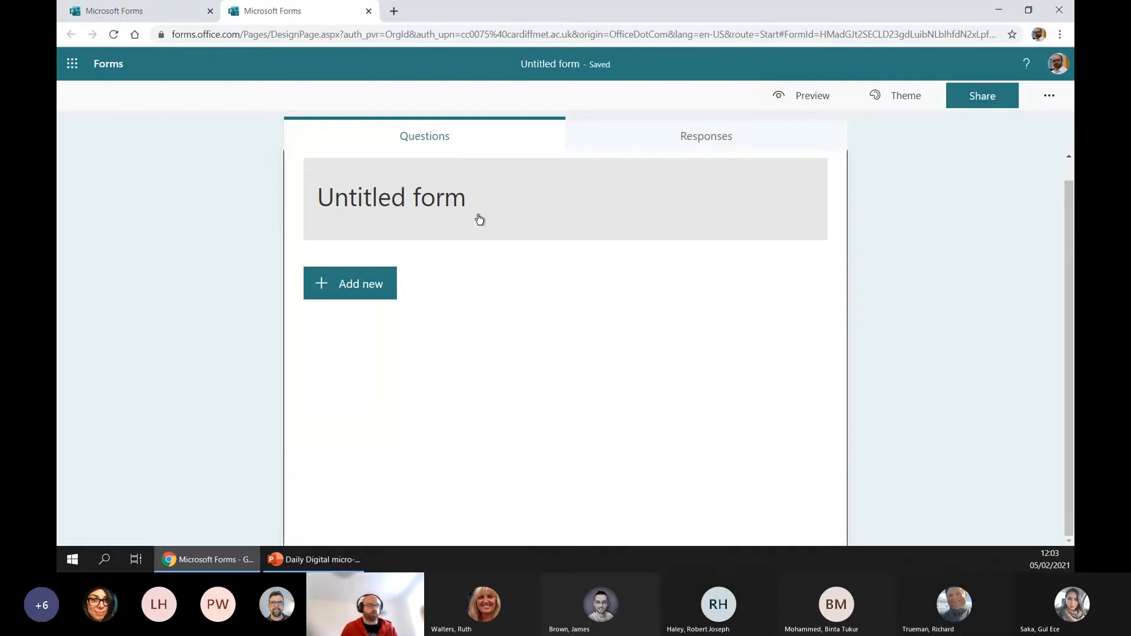
click(450, 215)
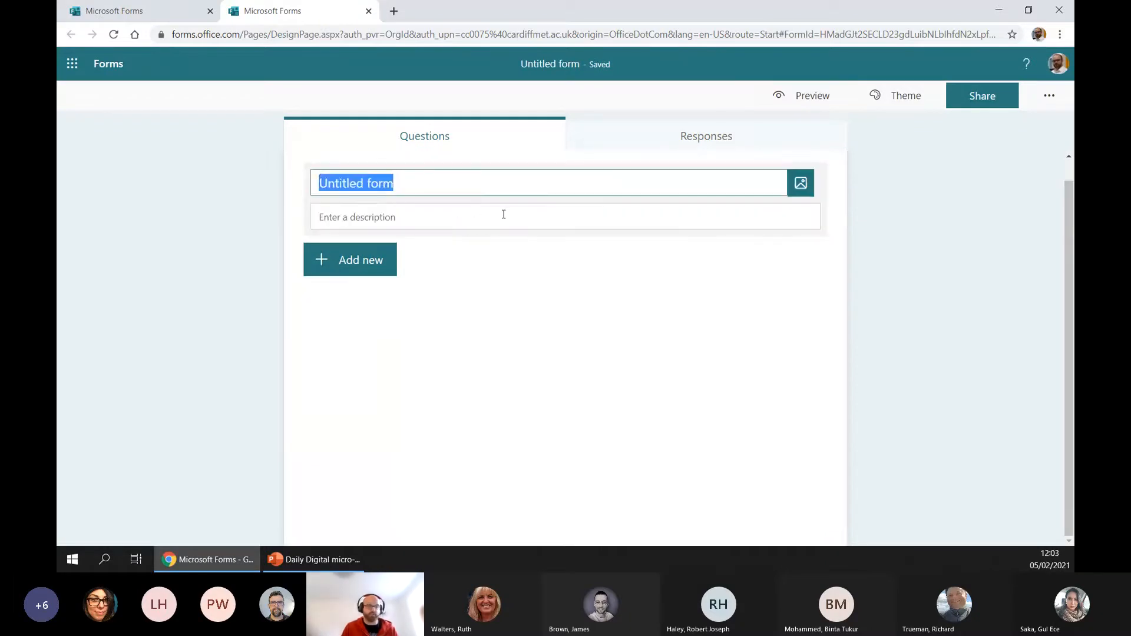
text(Seminar grou)
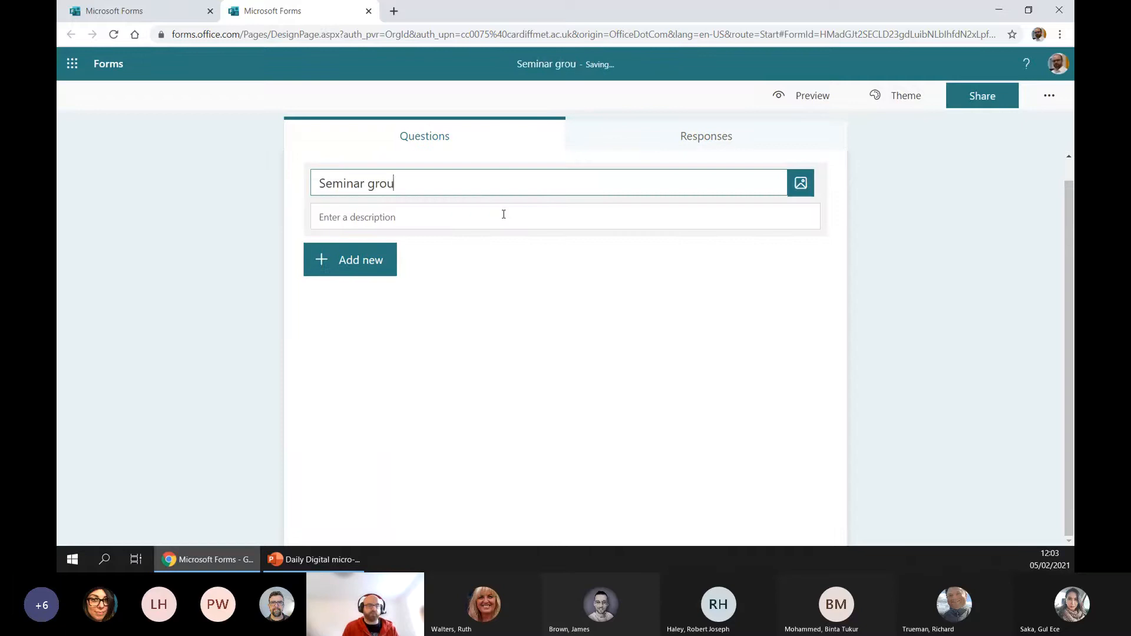
text(p preference)
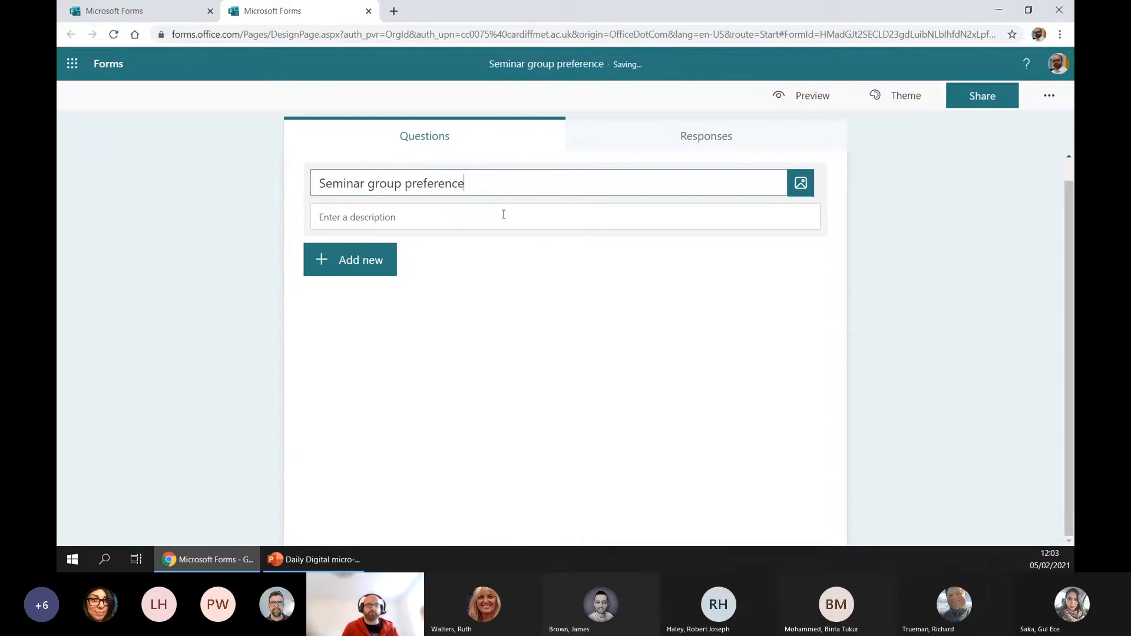
click(525, 285)
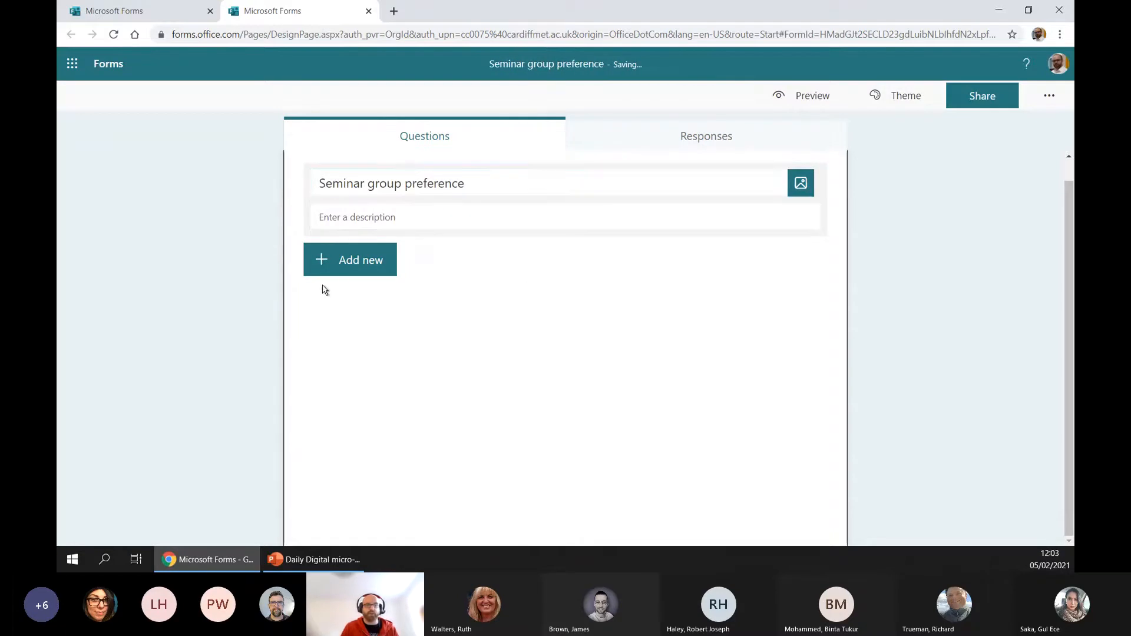
Add a Choice question with the text "Which seminar group would you prefer?"
click(359, 267)
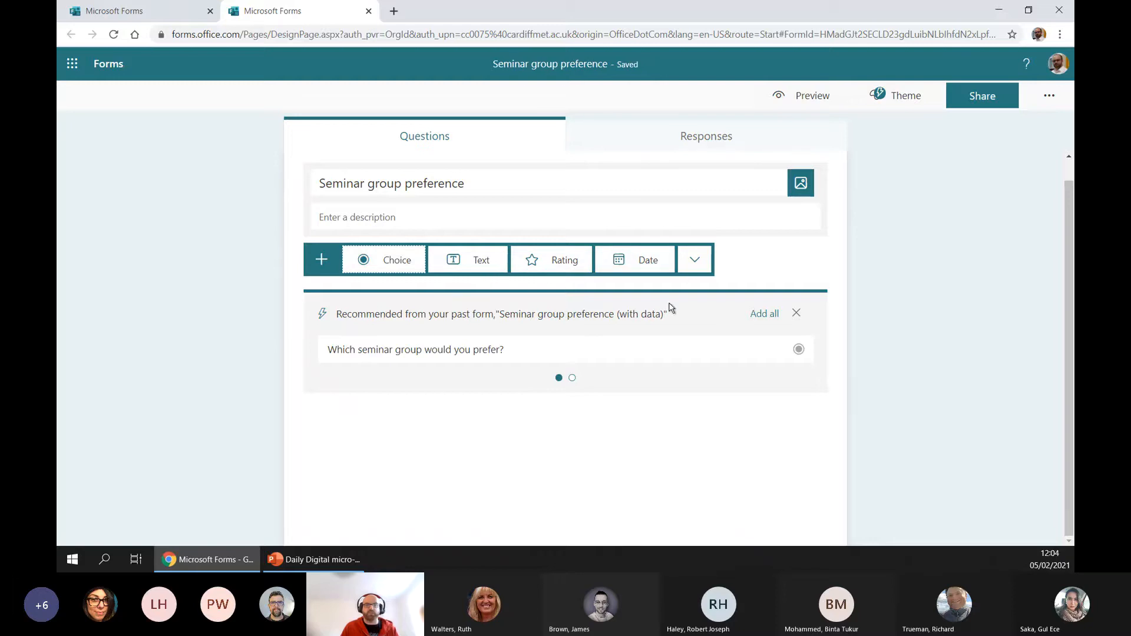
click(395, 262)
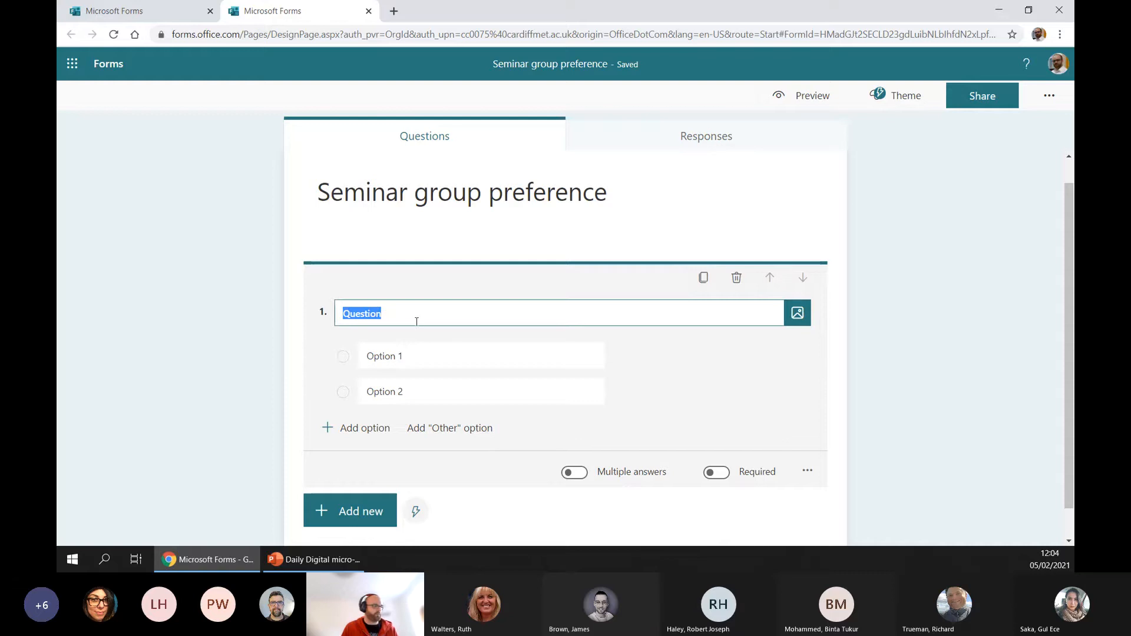
text(Which se)
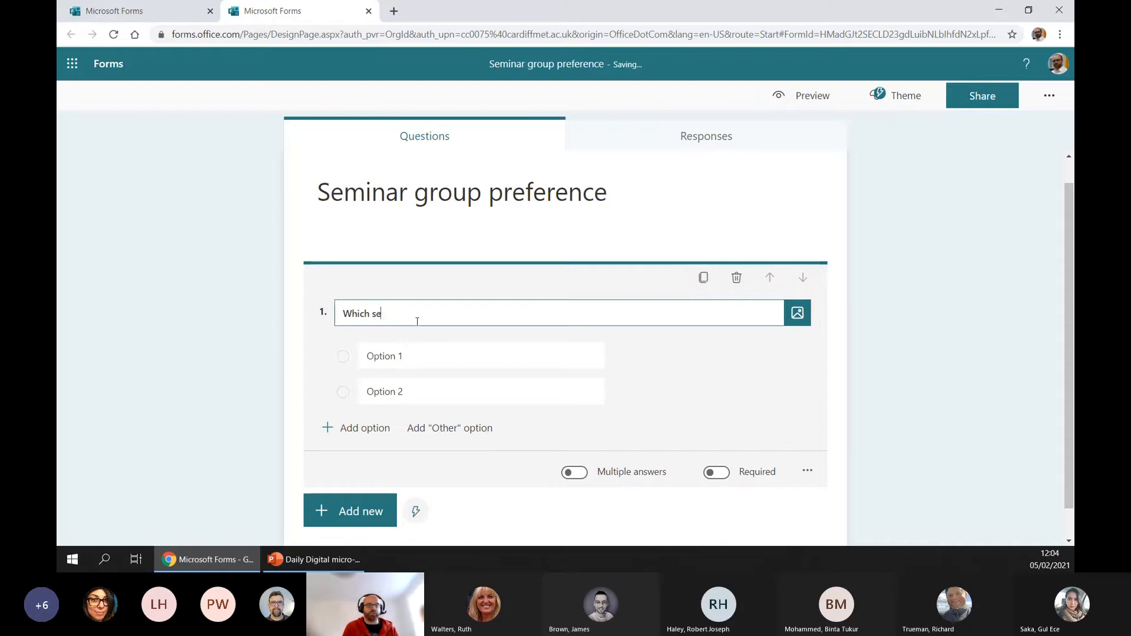
text(minar group wou)
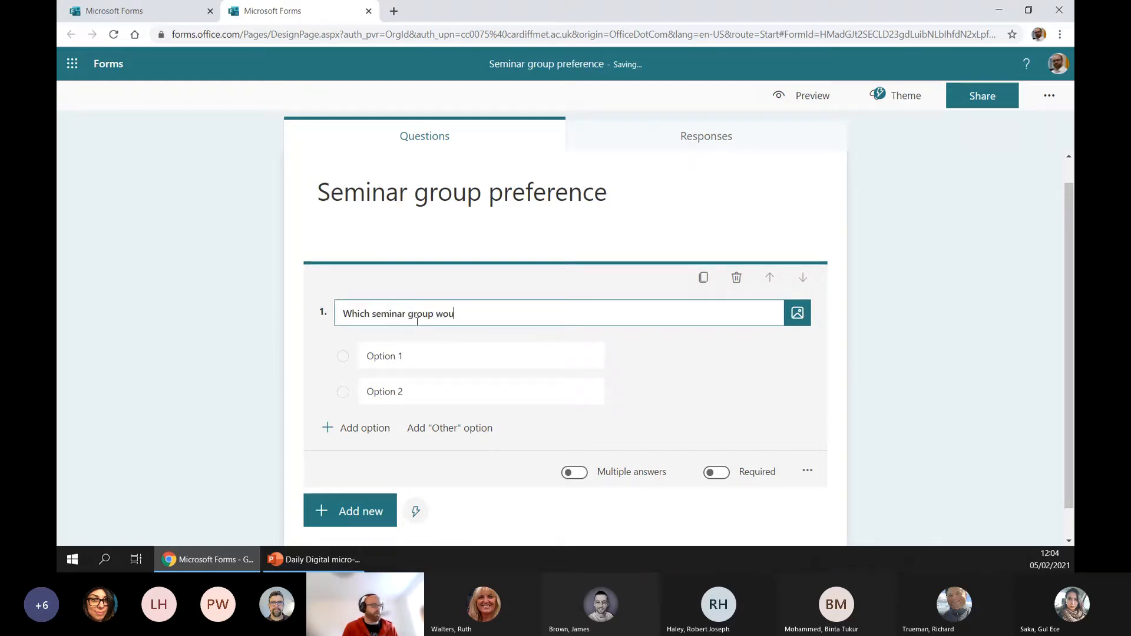
text(ld you prefer?)
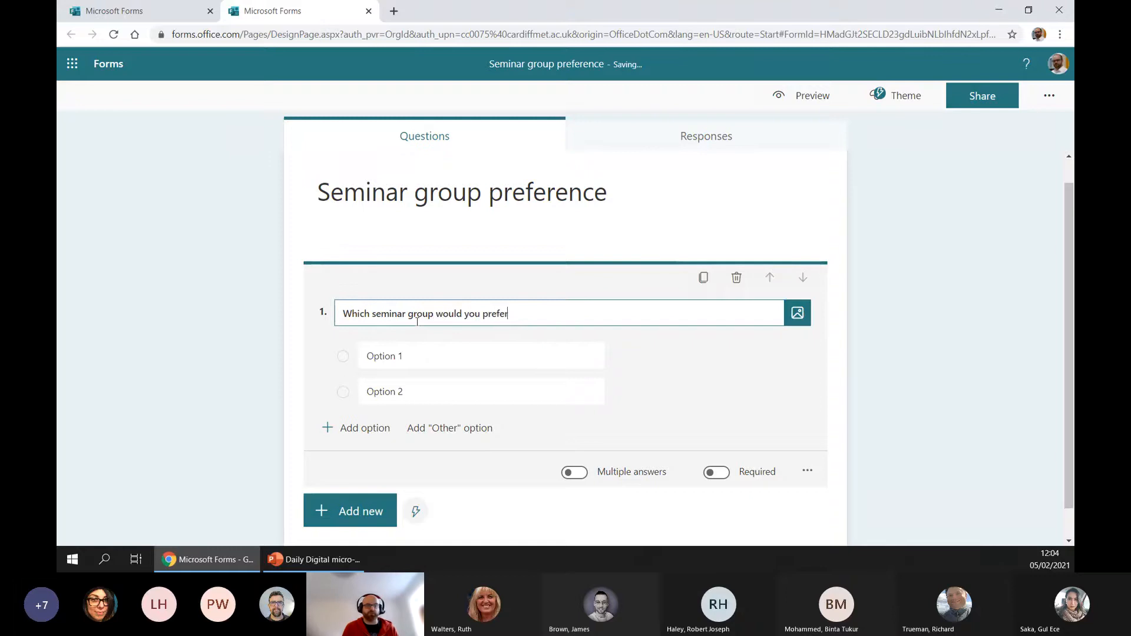
Set the question's two answer options to "Seminar group A" and "Seminar group B"
click(401, 355)
key(ctrl+a)
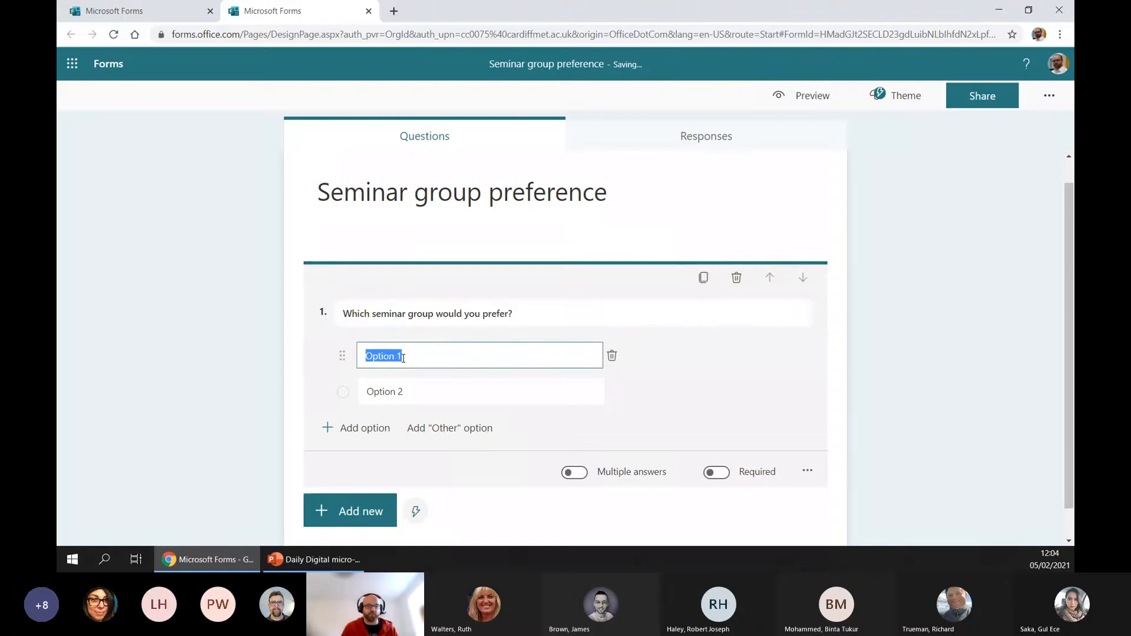
text(Seminar group A)
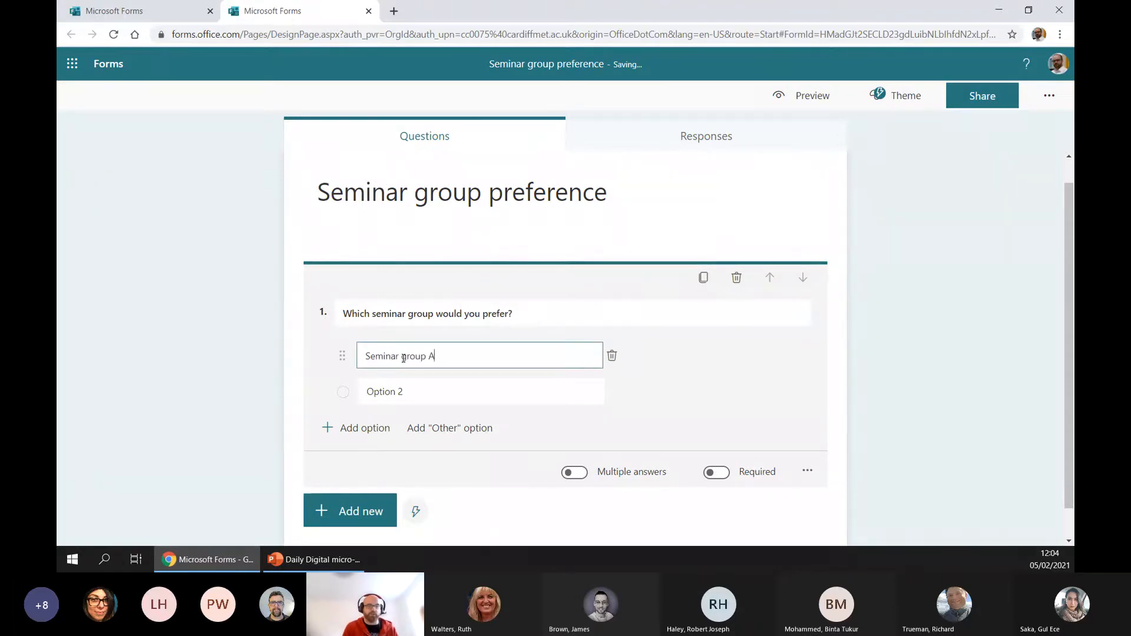
key(Tab)
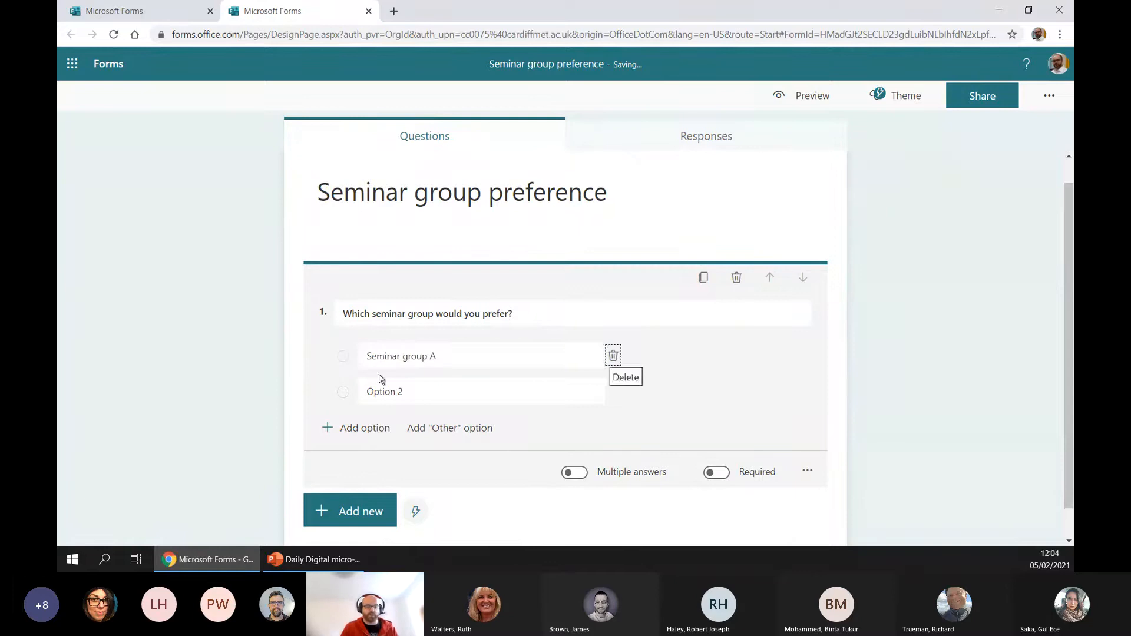
key(Tab)
text(Se)
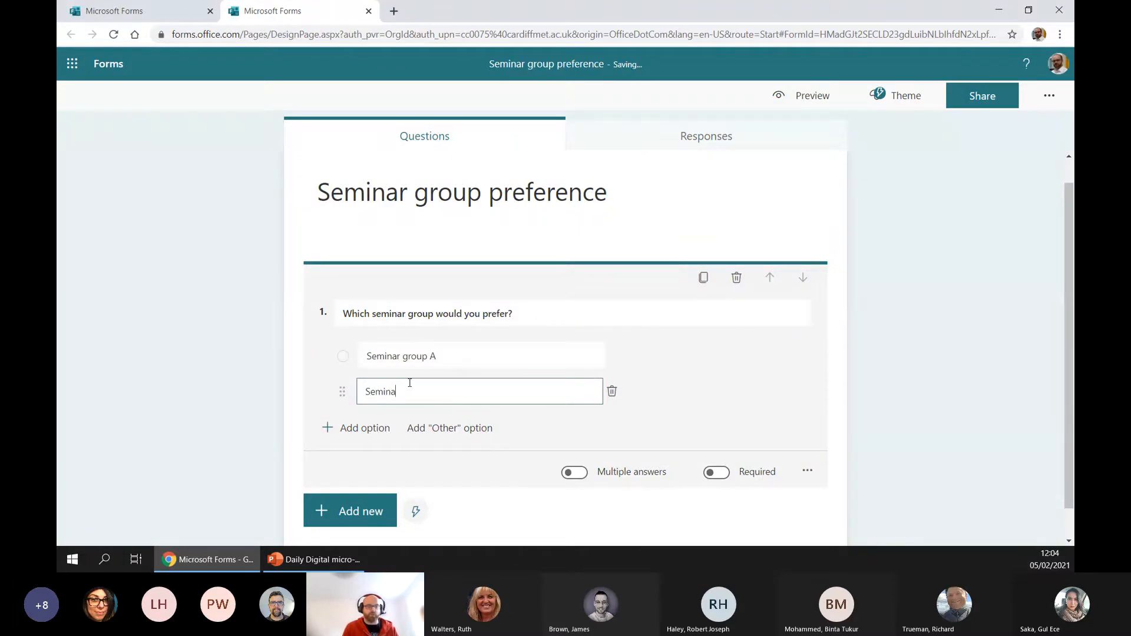
text(minar group B)
Apply the second suggested theme idea, the group meeting photo with a grey header, to the form
scroll(608, 449, down, 1)
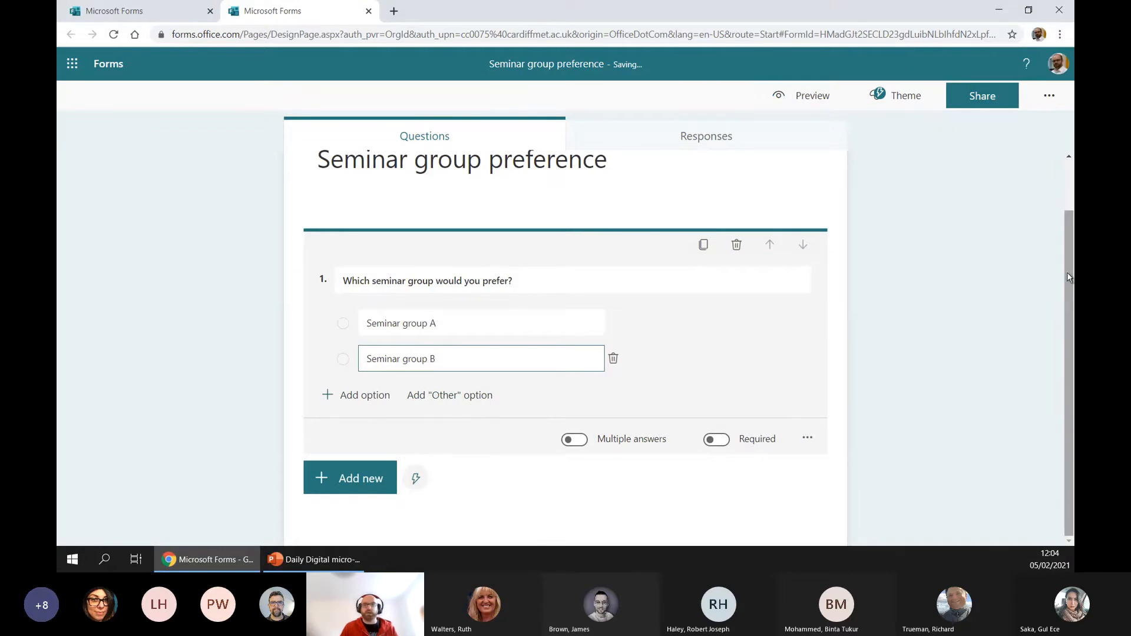
click(919, 103)
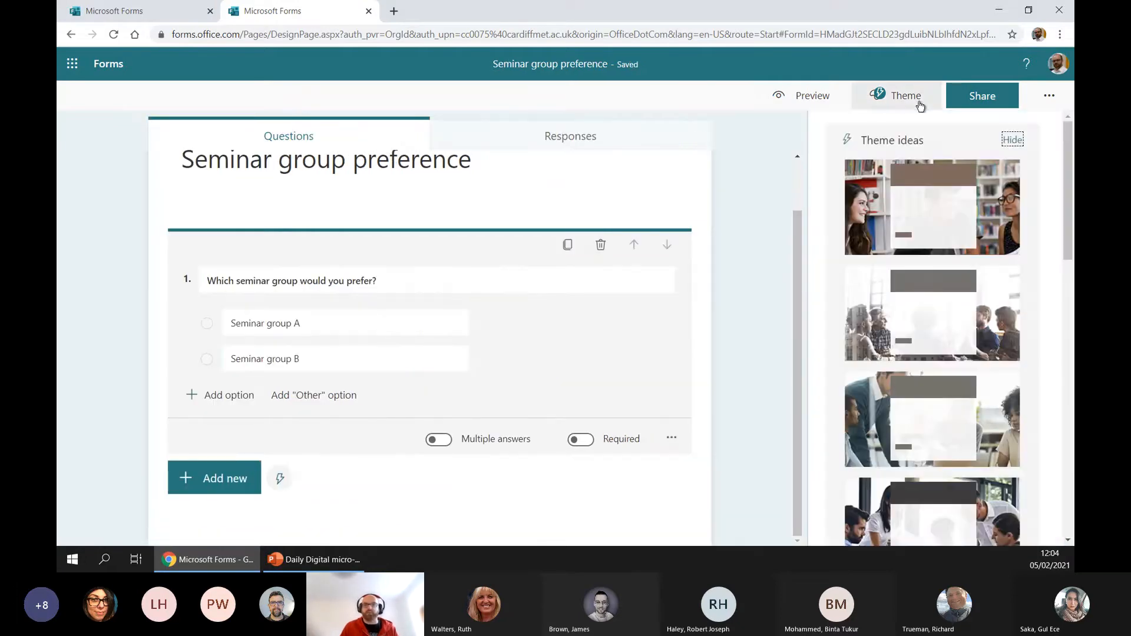
click(924, 333)
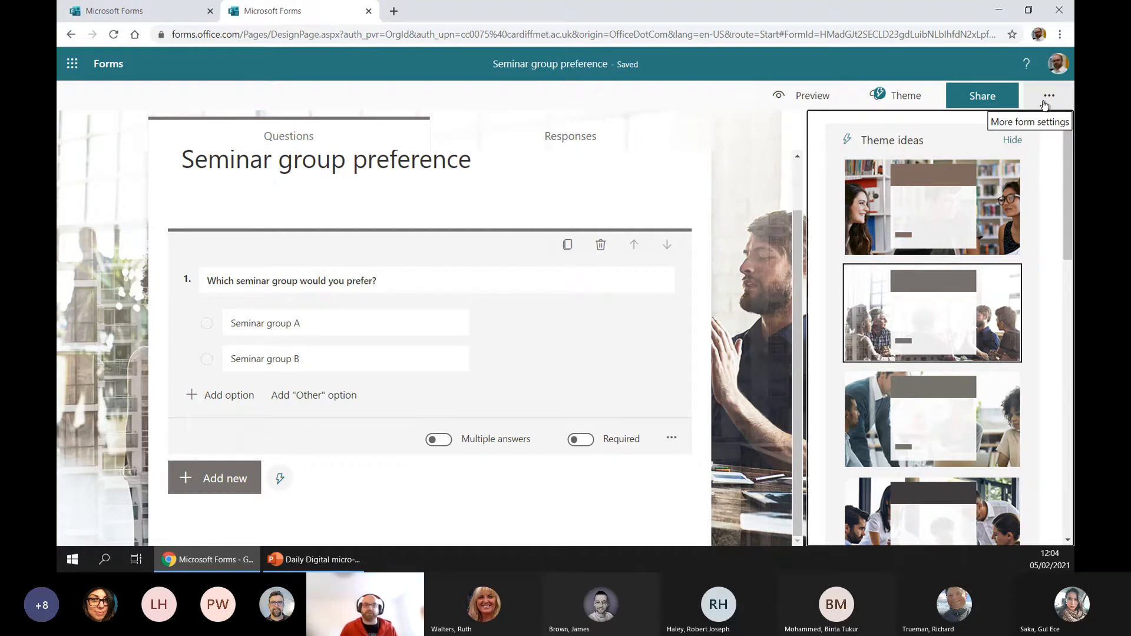
Examine the form's respondent and response settings and its options for sharing and collecting responses
click(1045, 104)
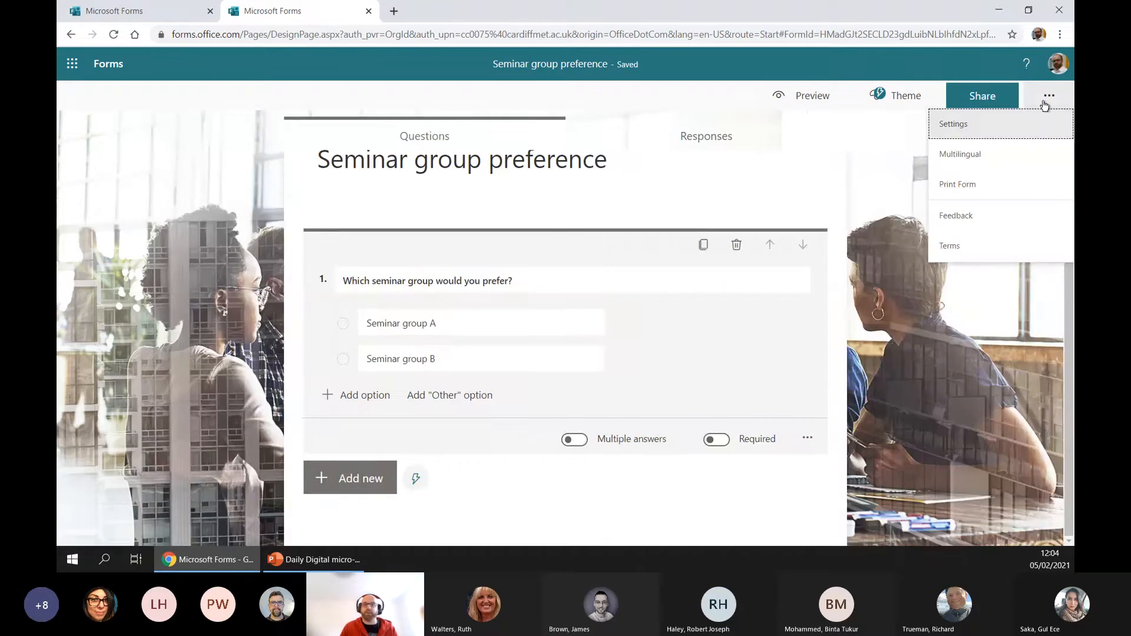
click(1025, 130)
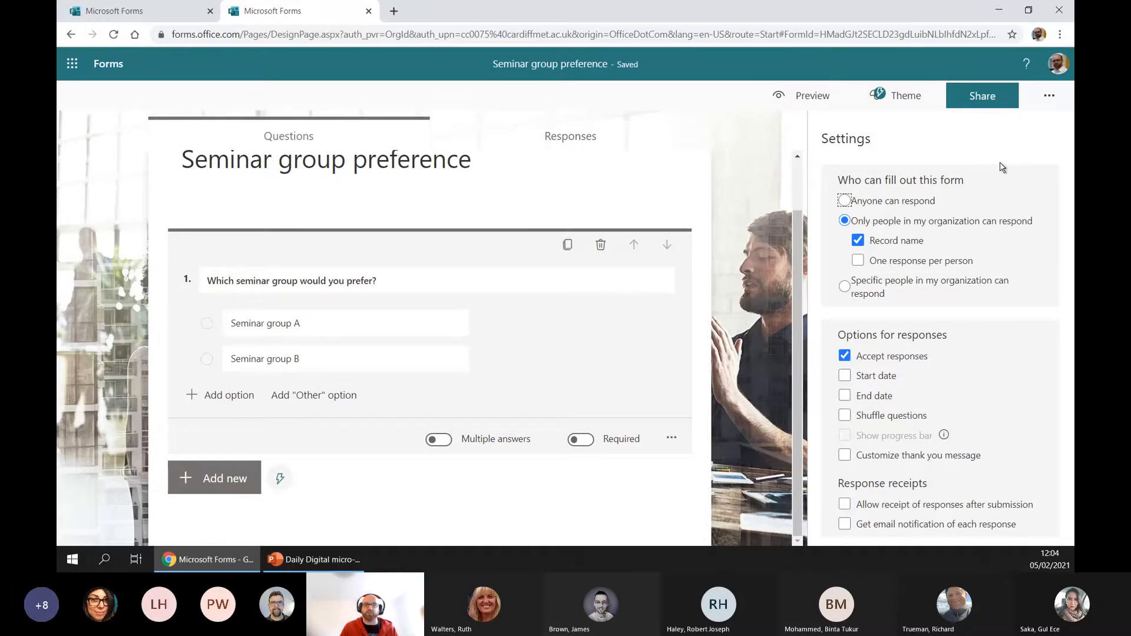
click(1049, 96)
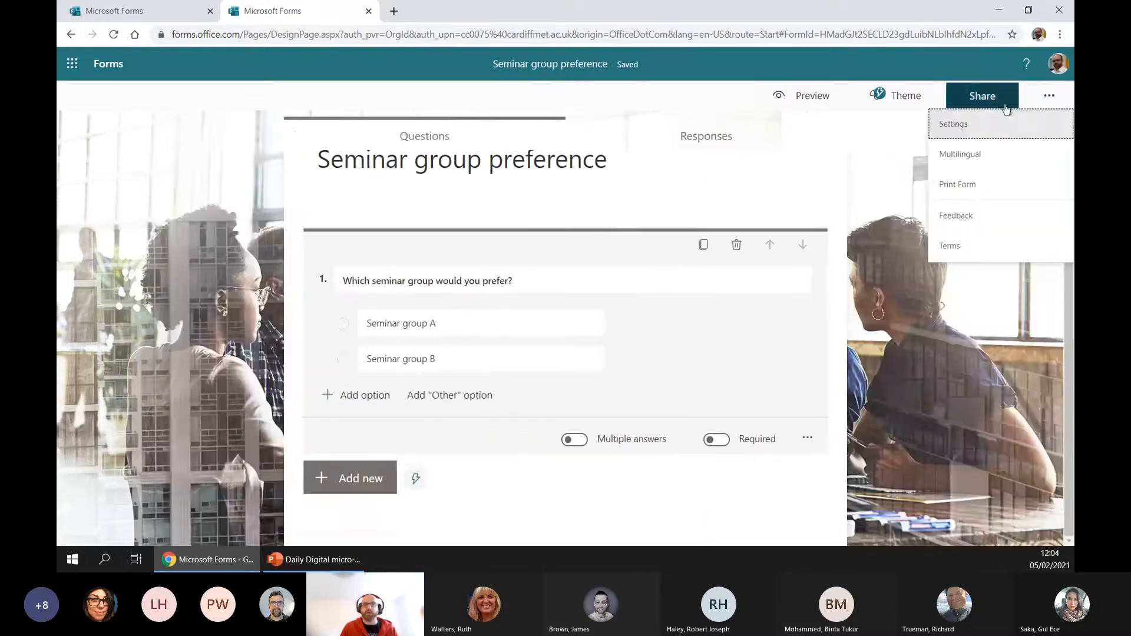
click(994, 102)
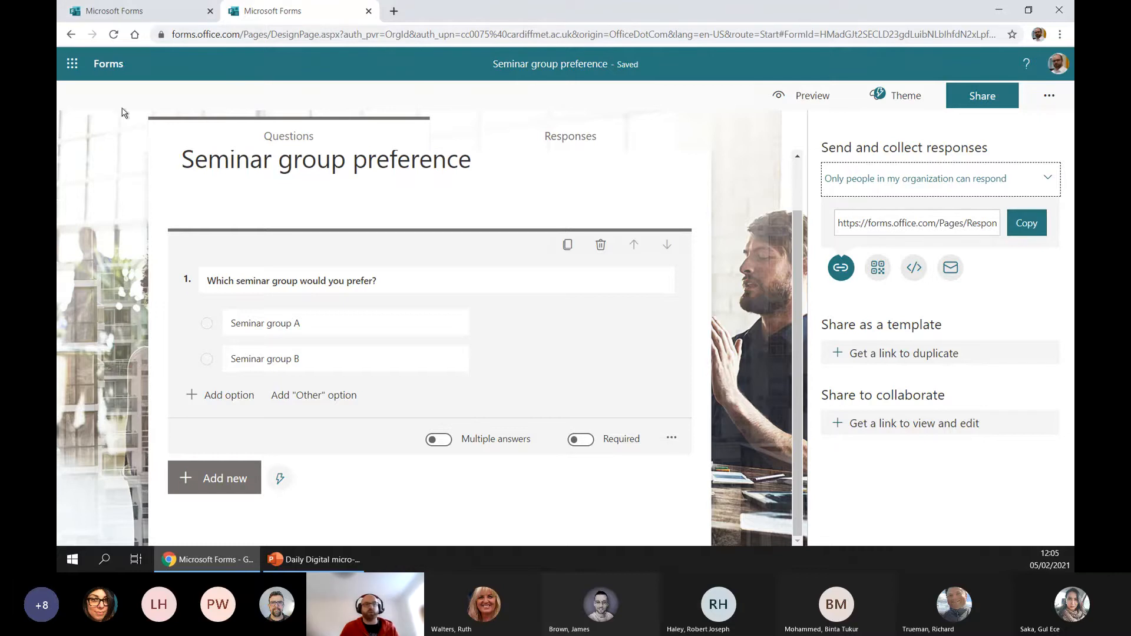
Open the existing form "Seminar group preference (with data)" and export its responses to an Excel workbook
click(123, 10)
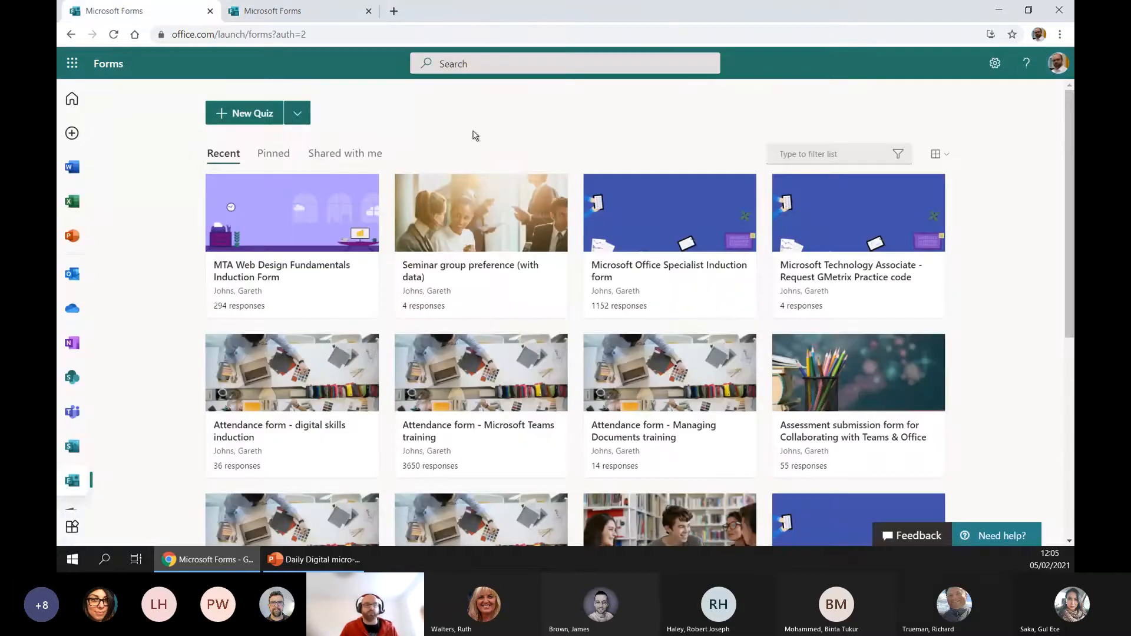
click(470, 205)
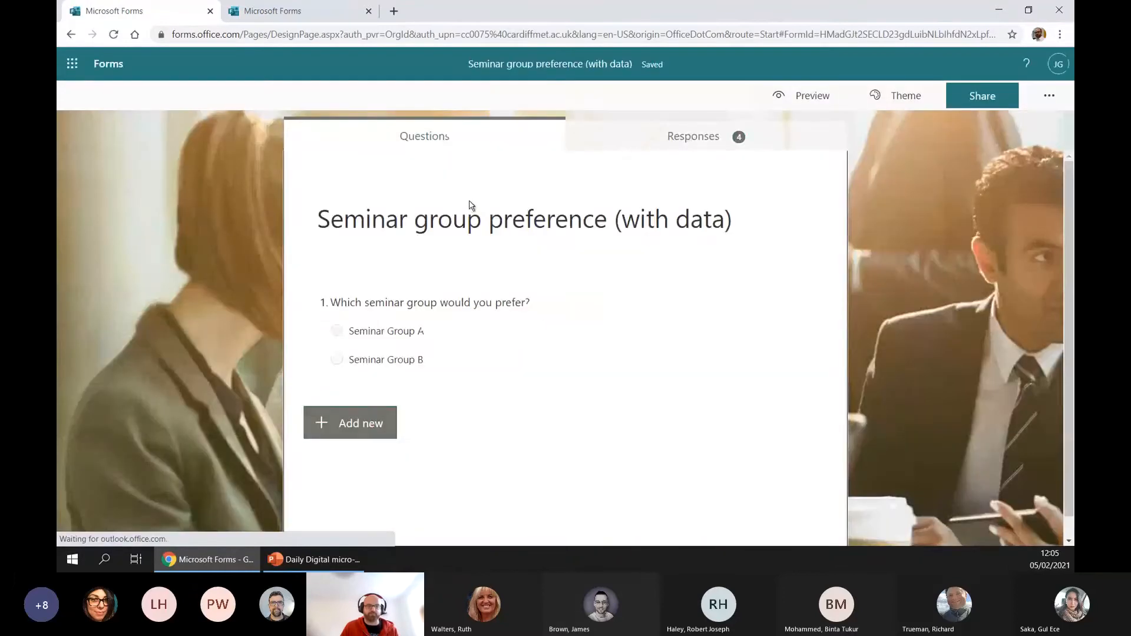
click(711, 139)
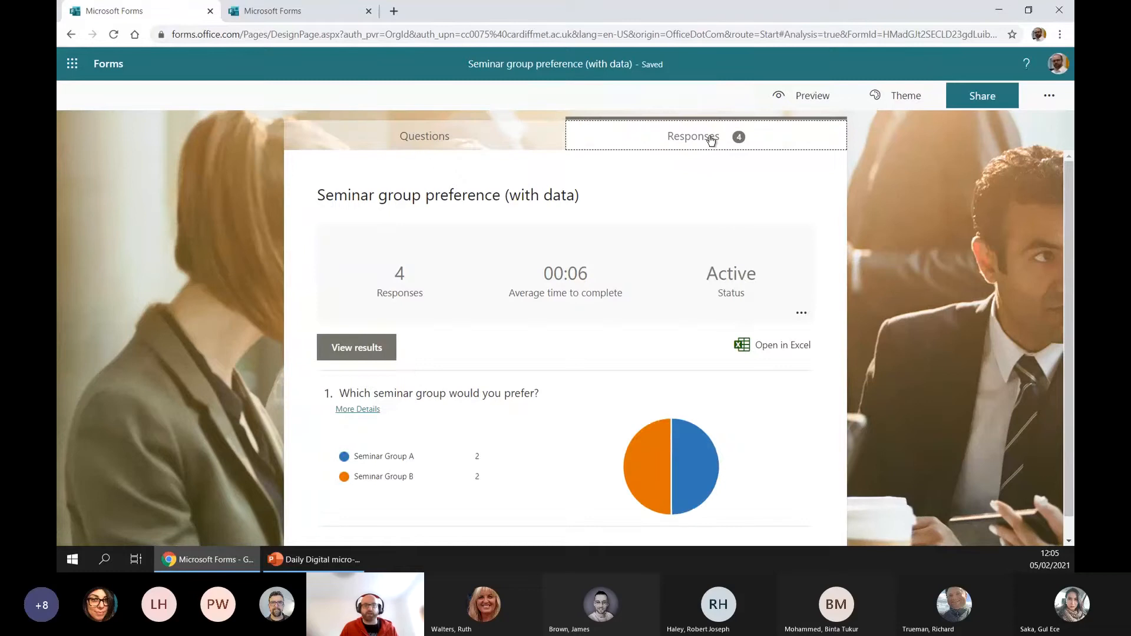
click(765, 345)
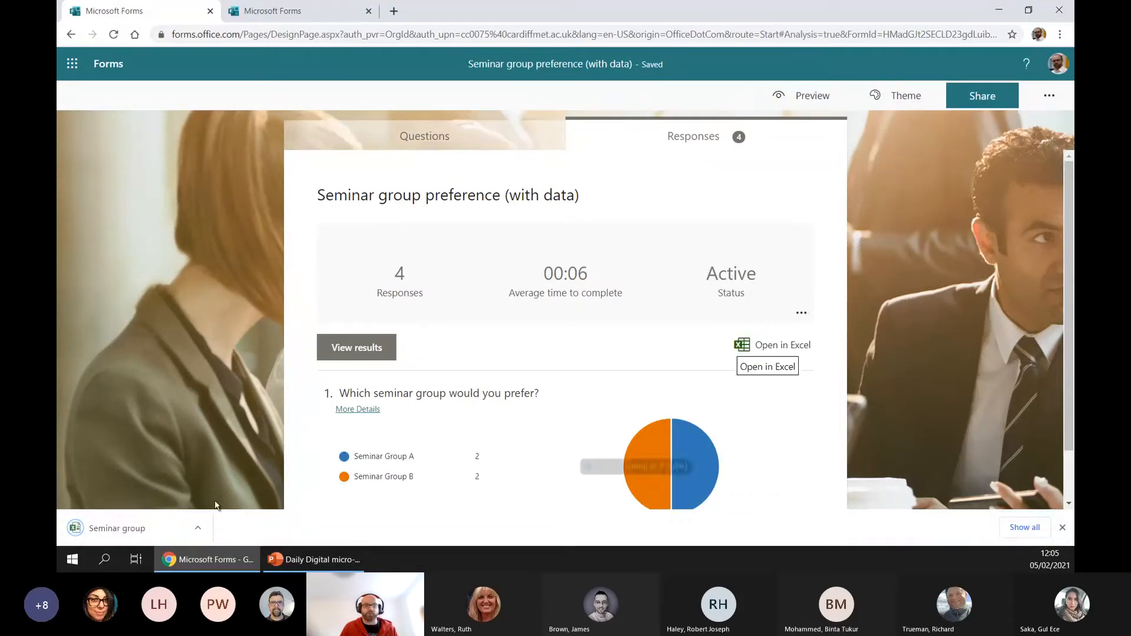
Locate the downloaded responses workbook in its folder and put it into the OneDrive Training Resources folder
right_click(139, 529)
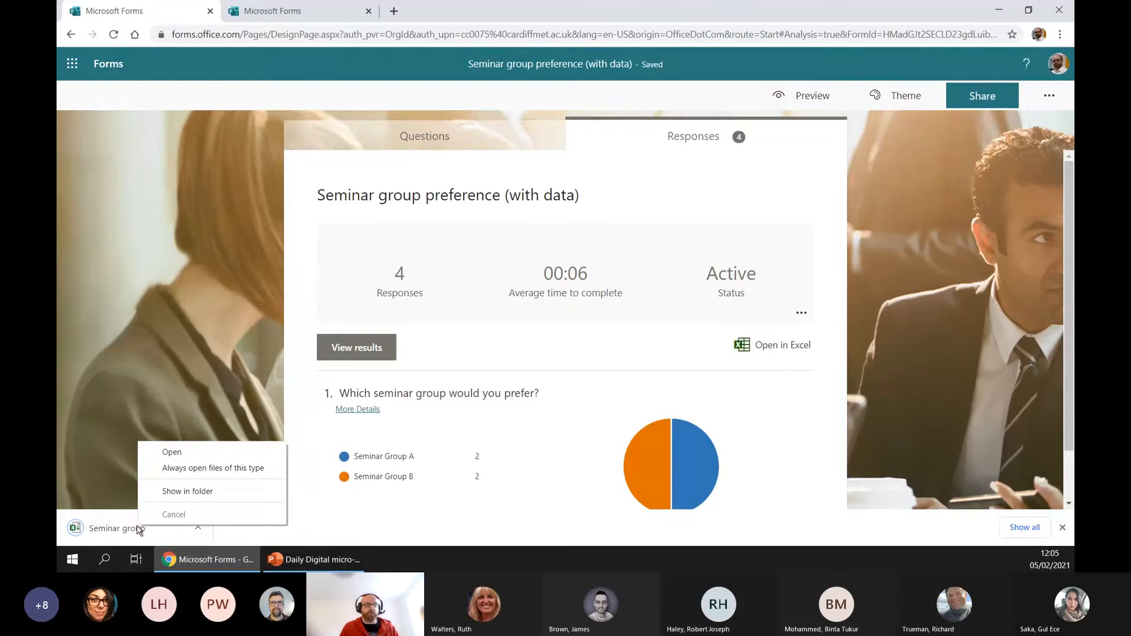
click(212, 495)
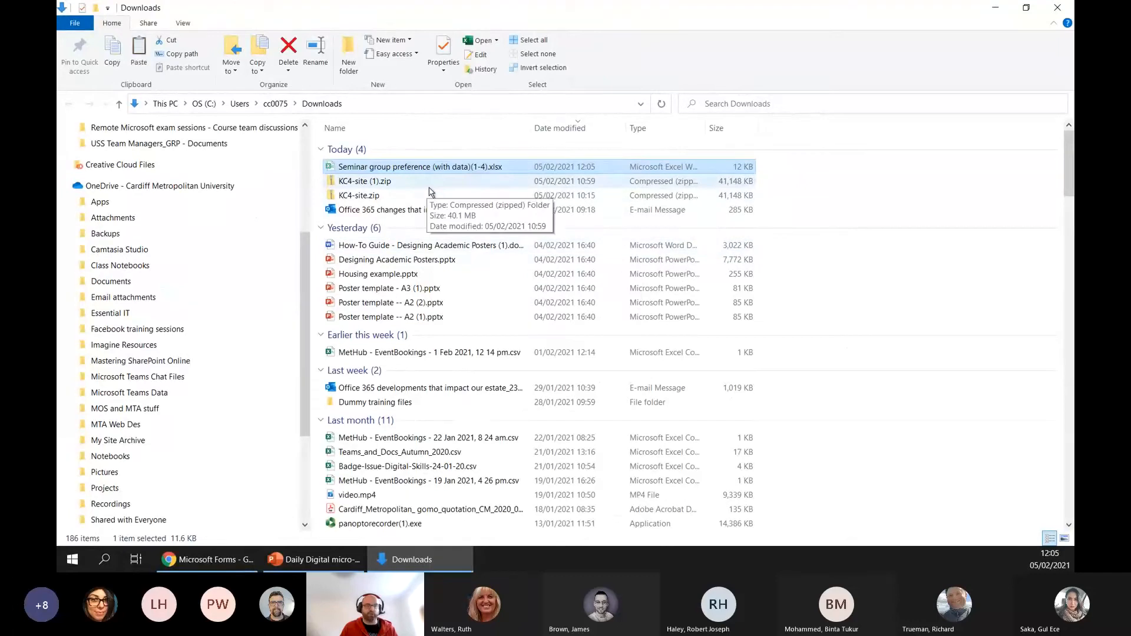
scroll(200, 342, down, 2)
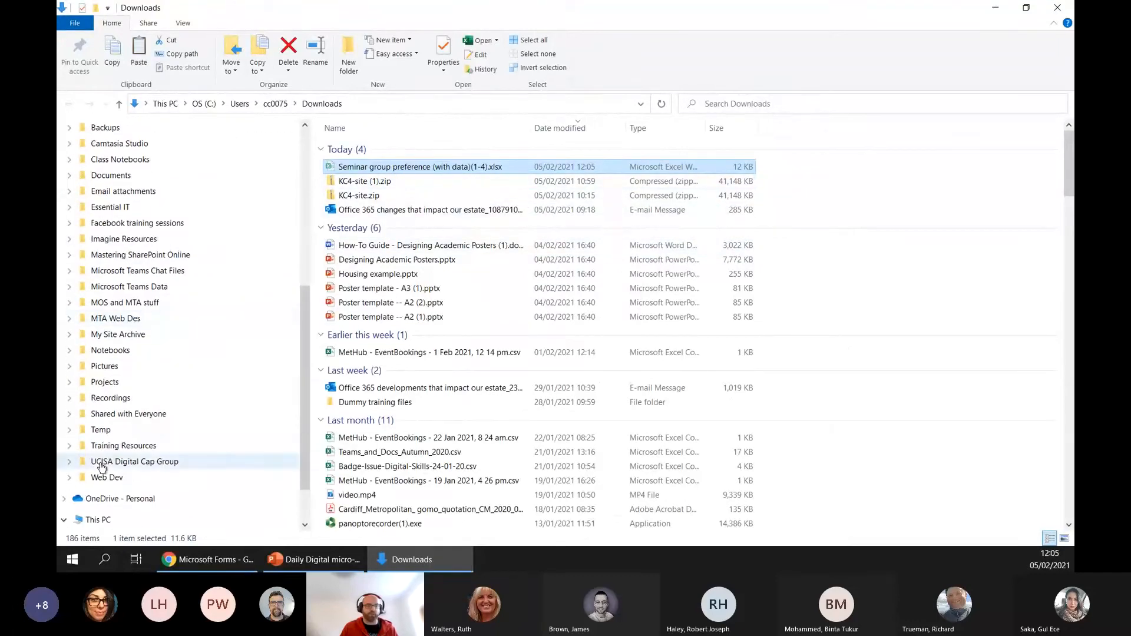
click(118, 446)
click(505, 288)
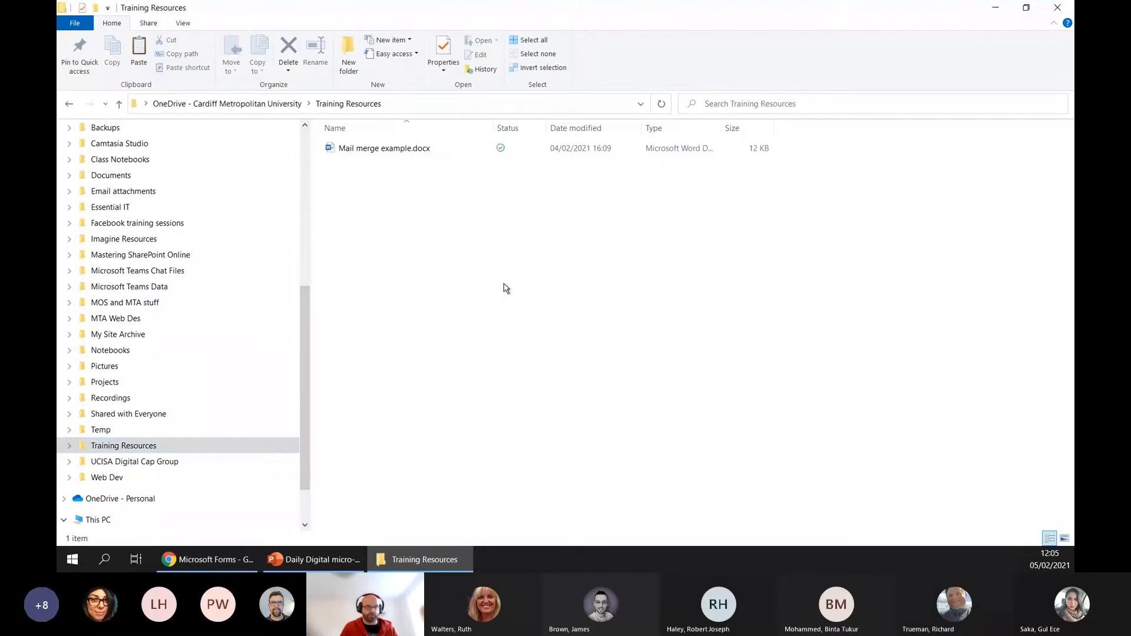
key(ctrl+v)
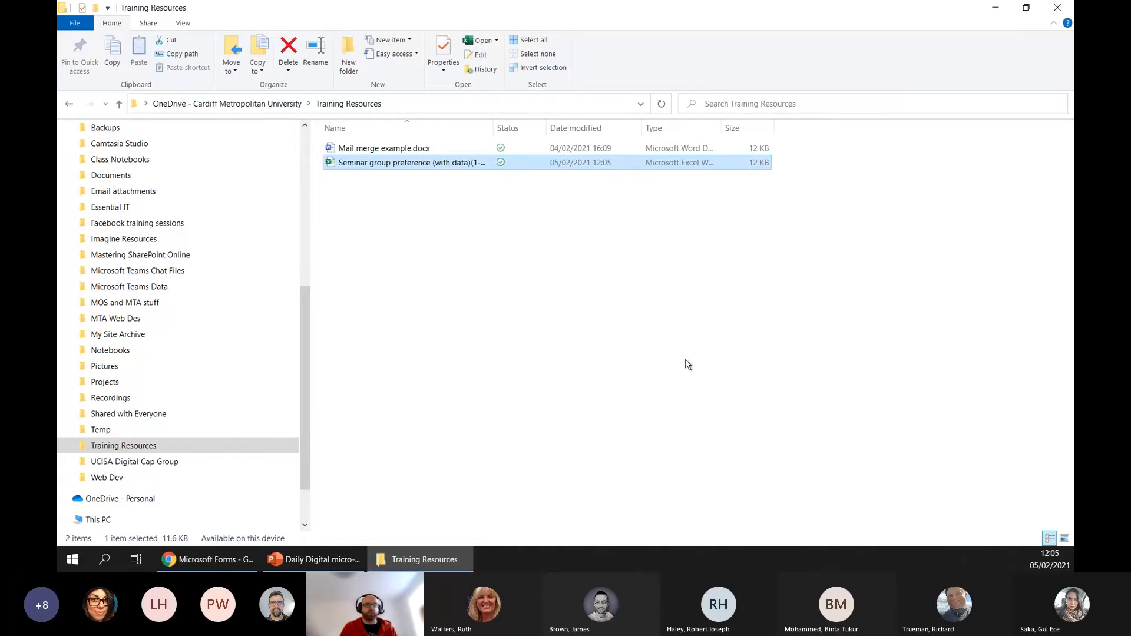
Open "Mail merge example.docx" in Word and use Sheet1$ of "Seminar group preference (with data)(1-4).xlsx" from Training Resources as its recipient list
click(411, 148)
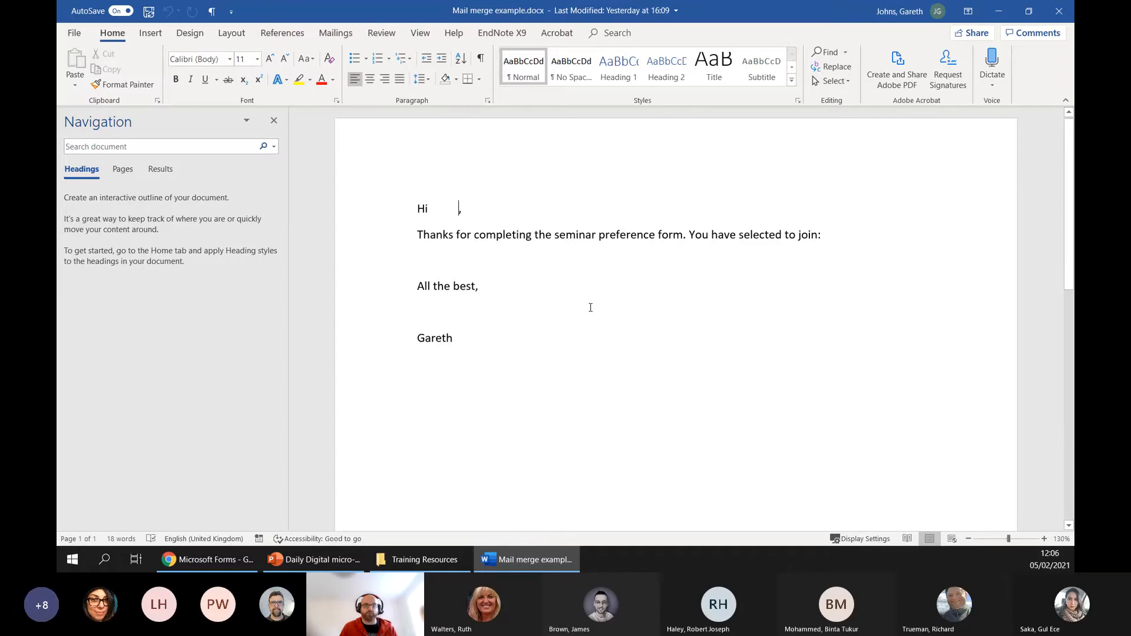
click(334, 34)
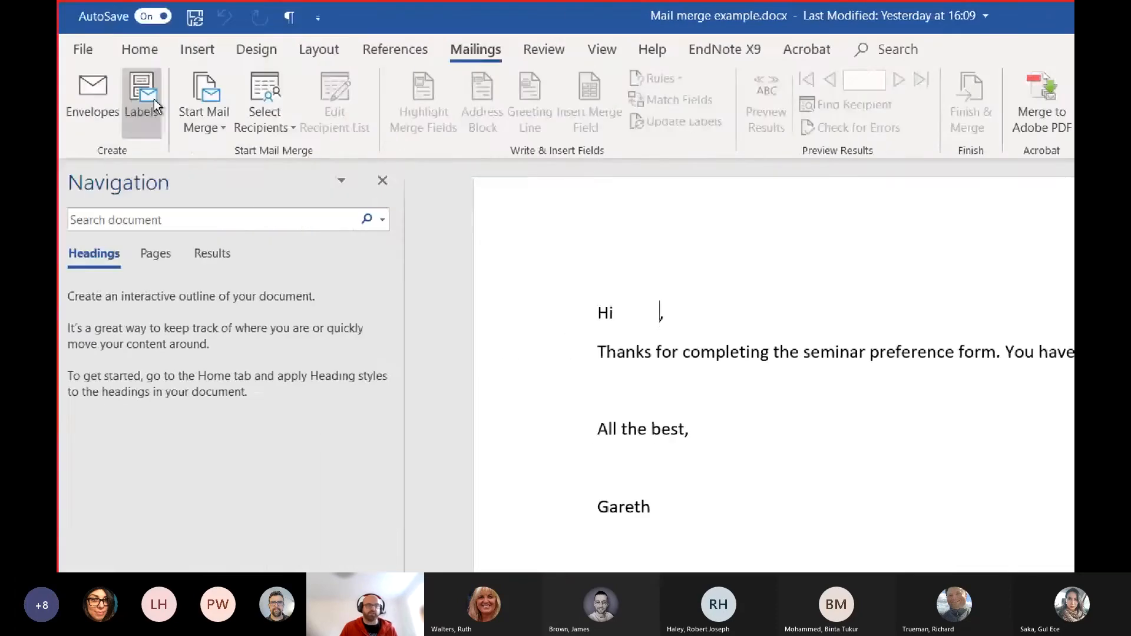
click(271, 124)
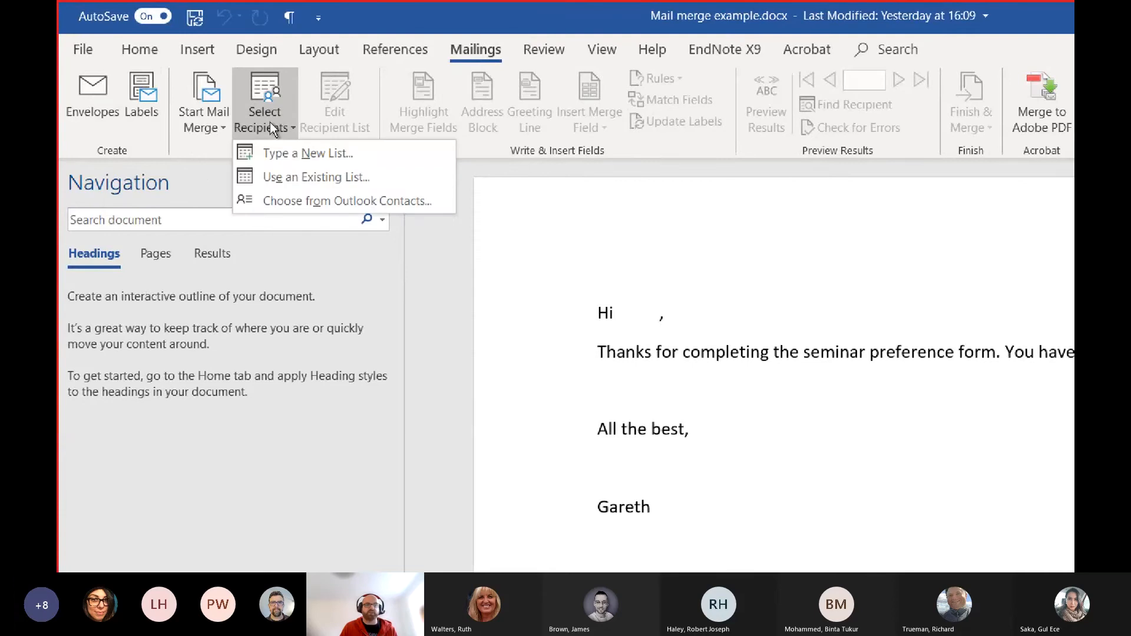
click(295, 179)
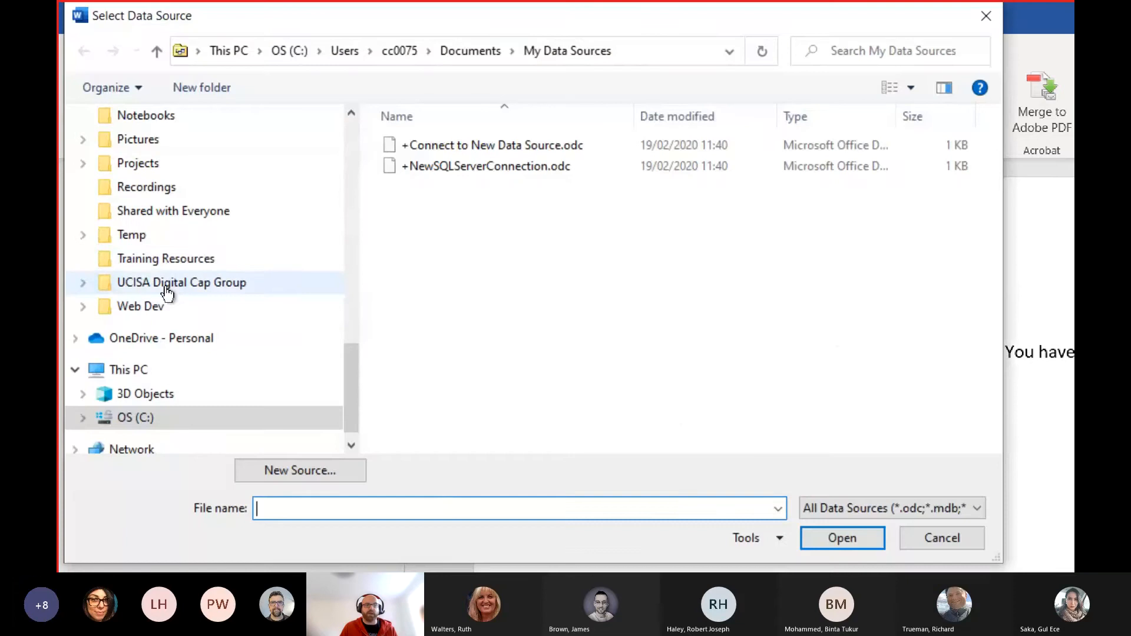
click(209, 259)
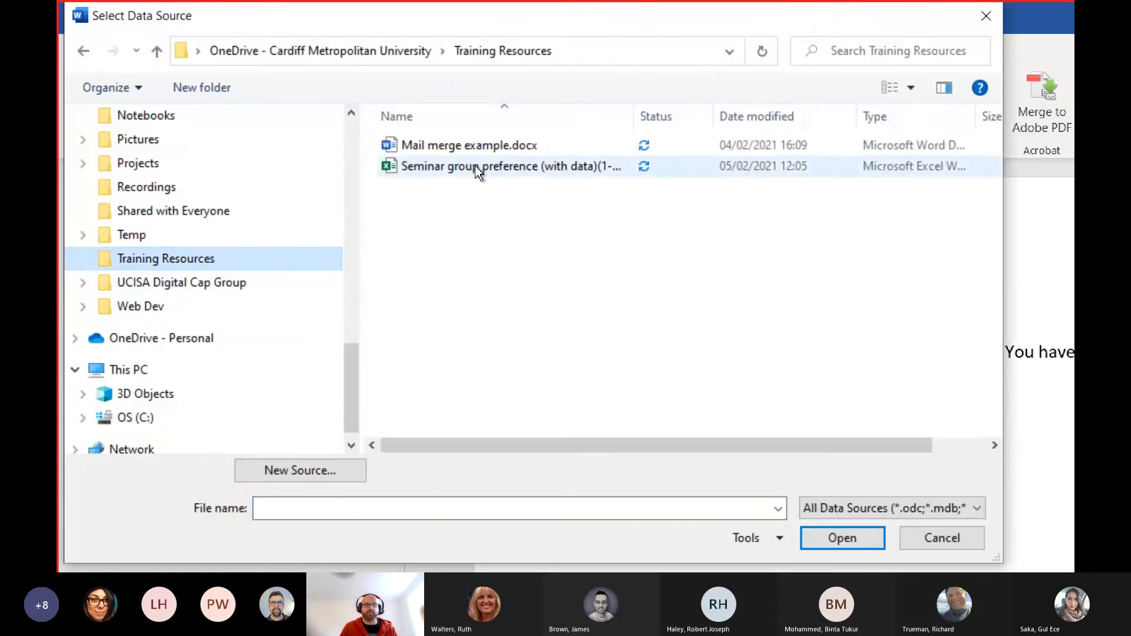
click(476, 165)
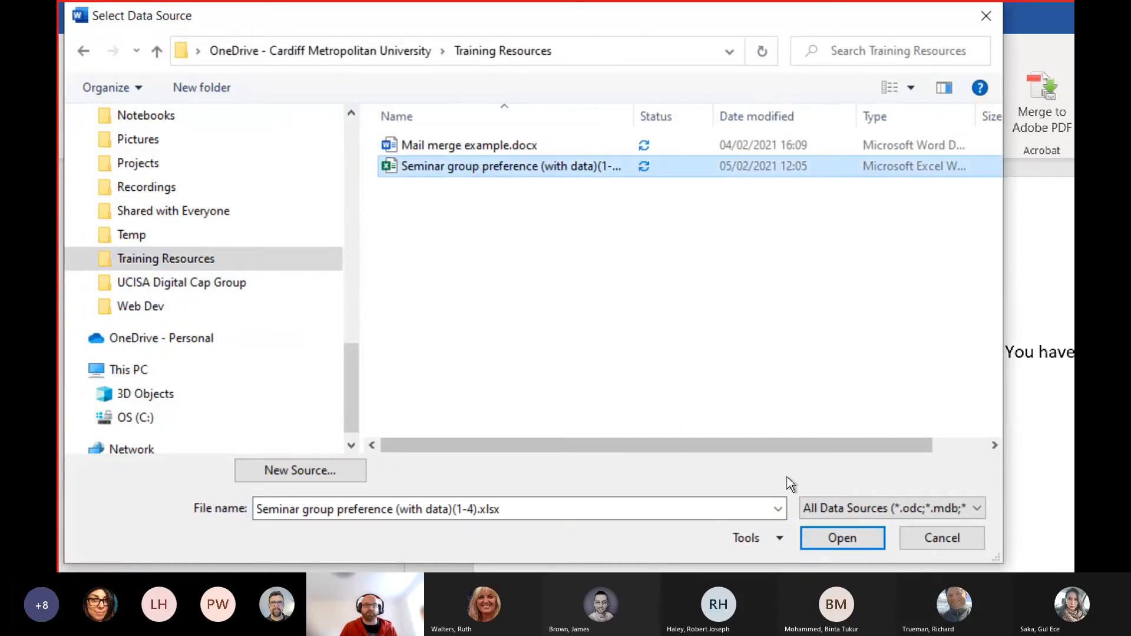
click(831, 505)
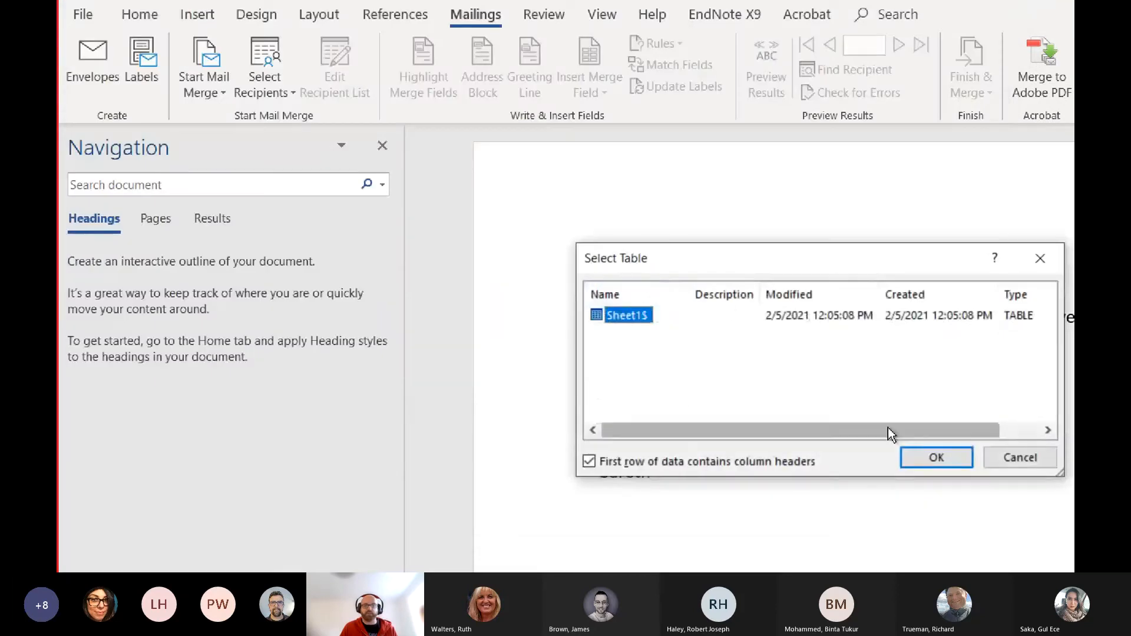
click(930, 457)
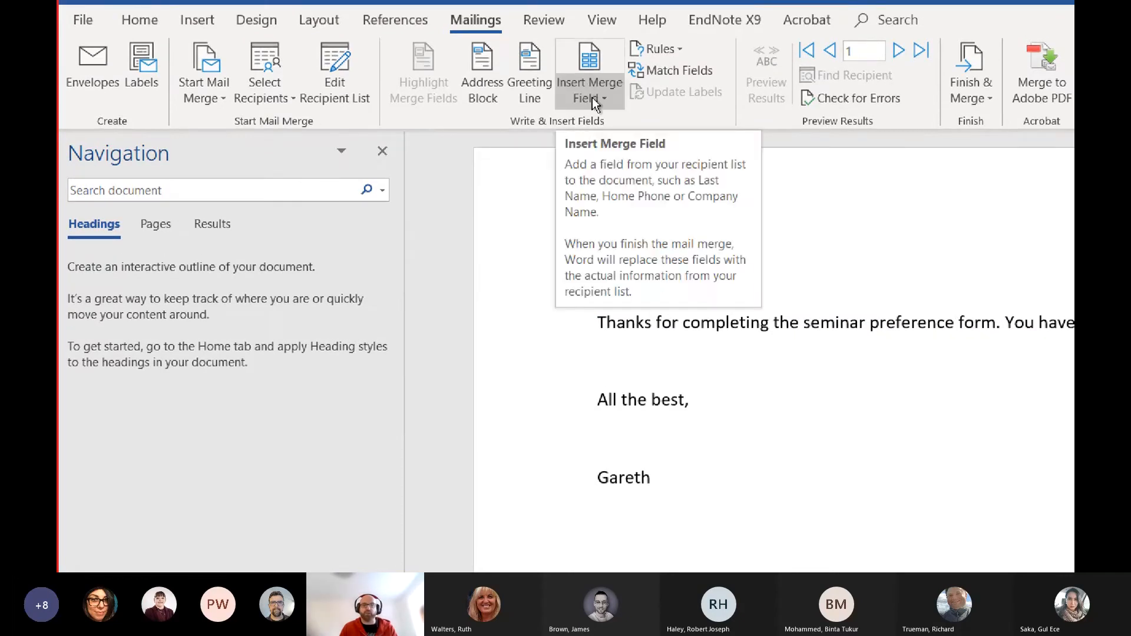
Insert the Name merge field before the comma in the "Hi" greeting and remove the extra gap in front of it
click(595, 94)
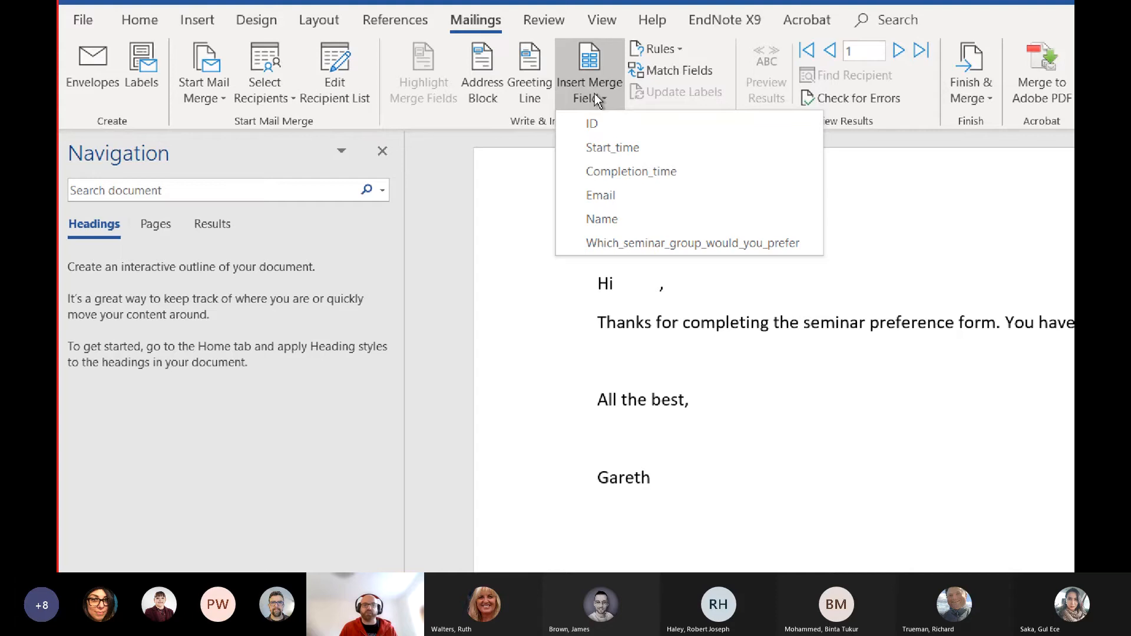
click(629, 217)
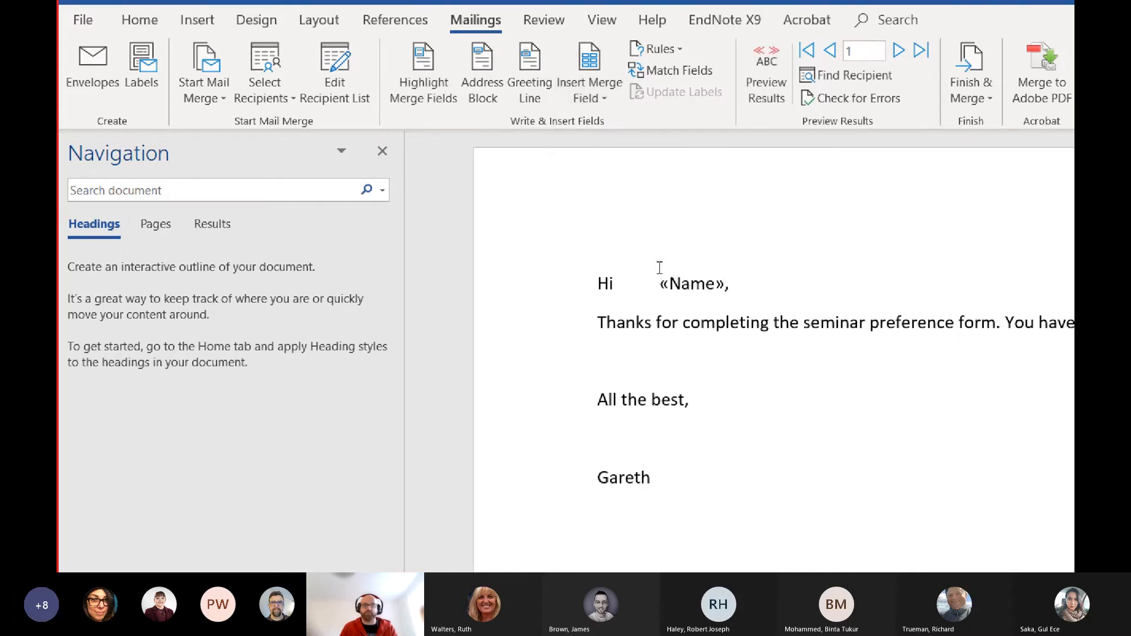
click(711, 288)
click(654, 282)
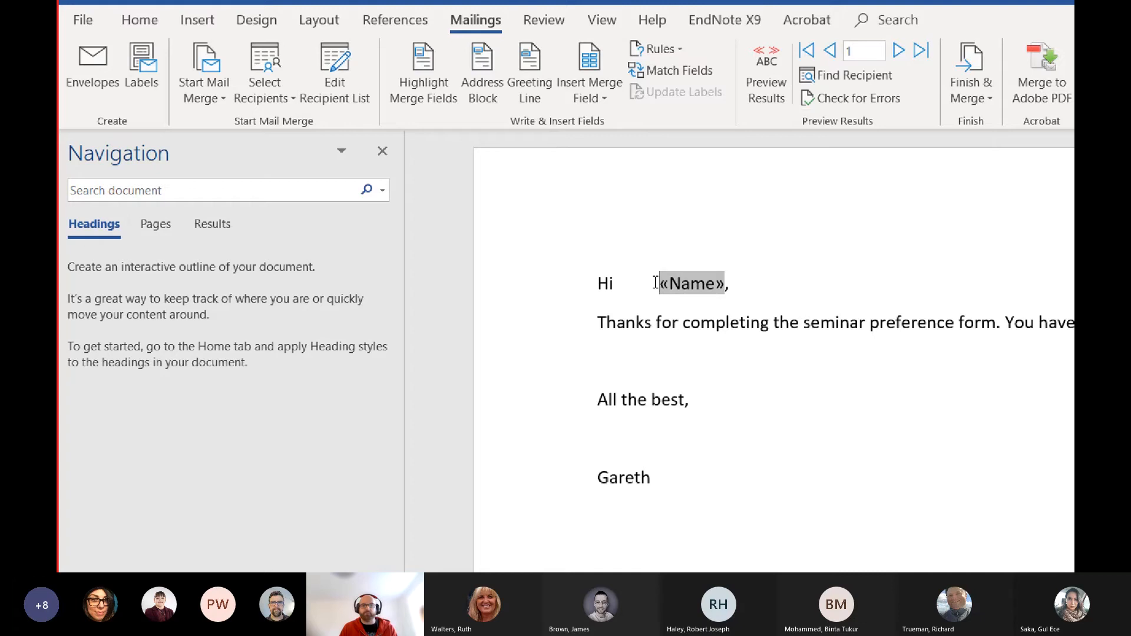
key(BackSpace)
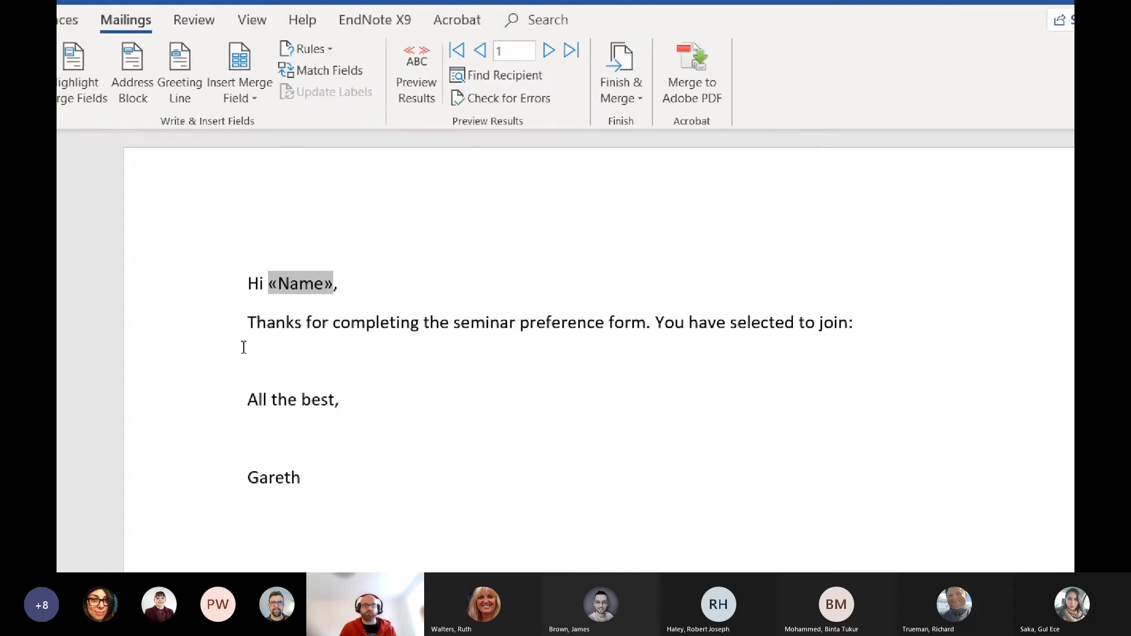
Add a new line after "You have selected to join:" and insert the Which_seminar_group_would_you_prefer merge field there
click(244, 342)
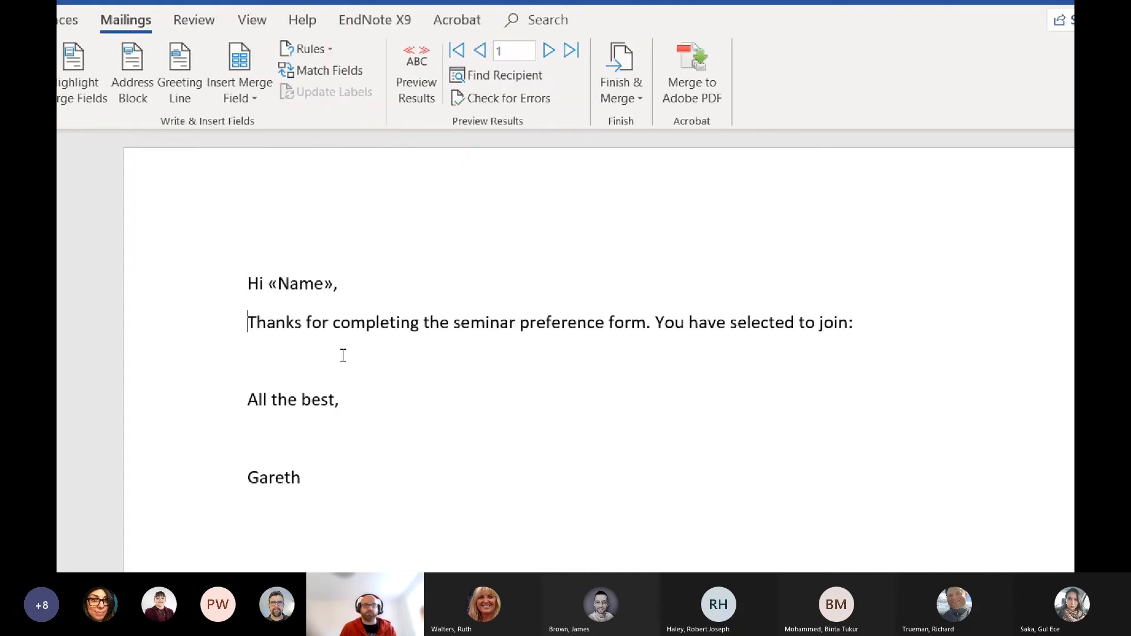
click(856, 321)
key(Return)
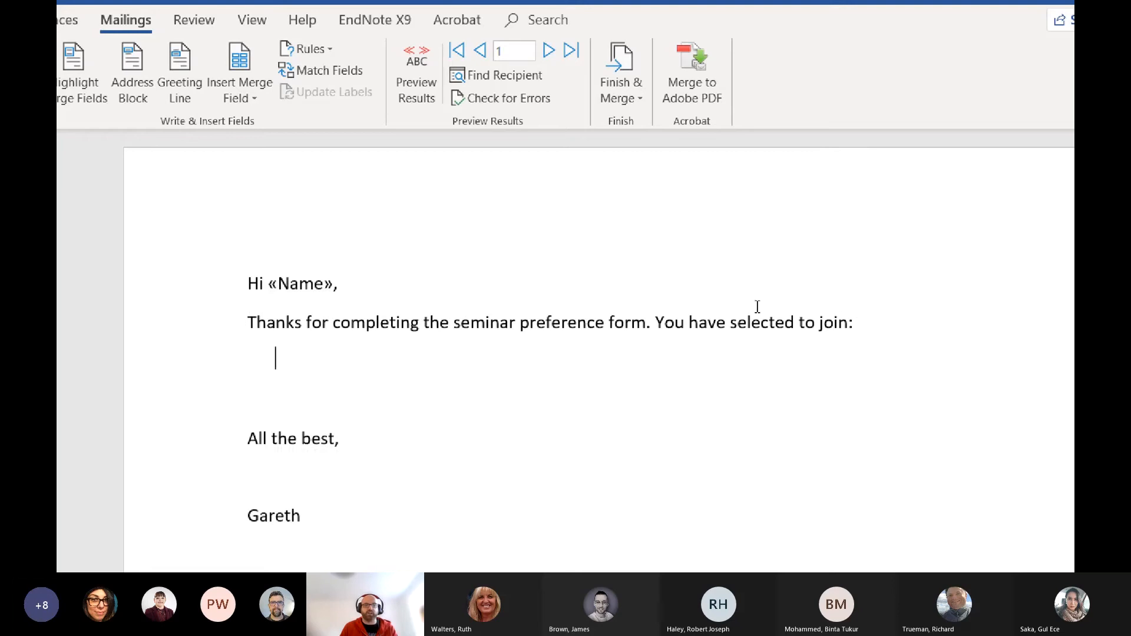
click(248, 97)
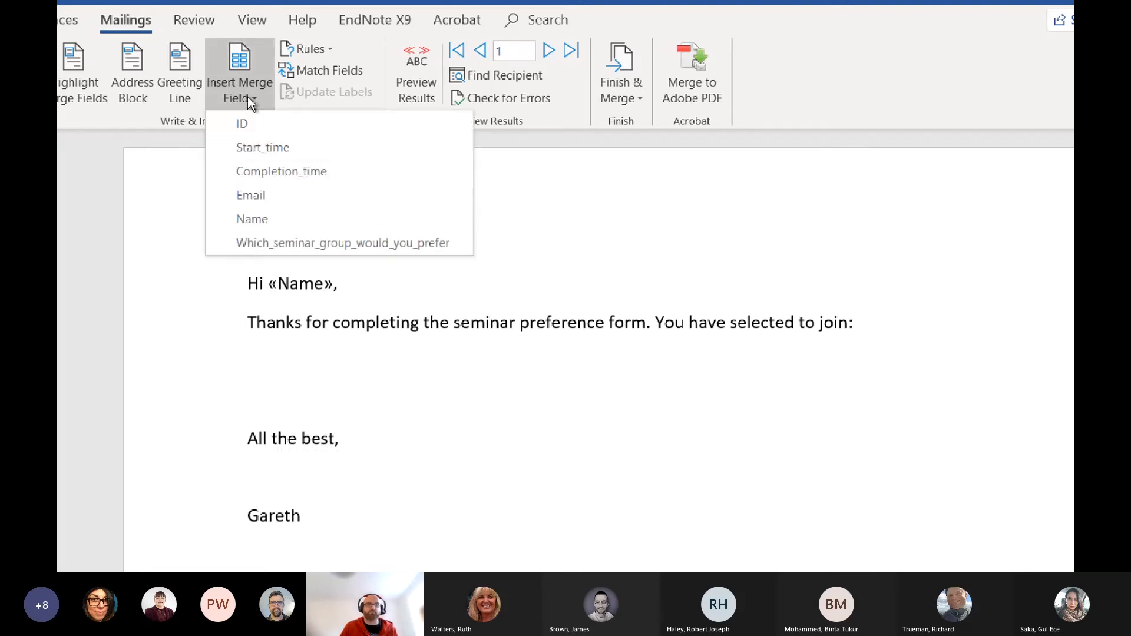
click(300, 242)
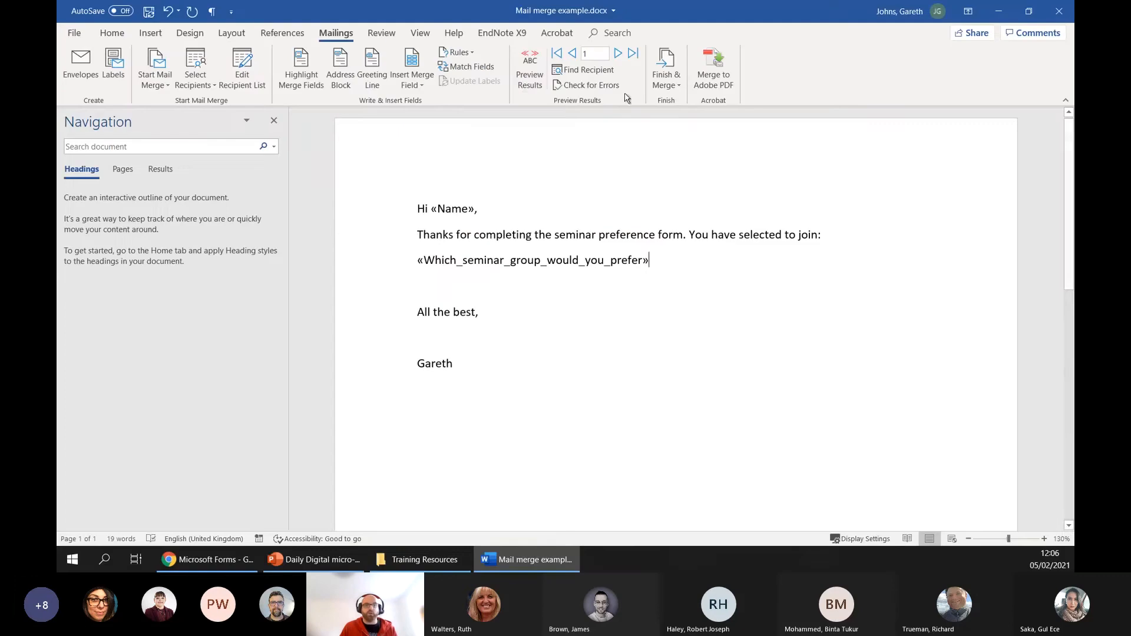
Preview the merged letter and step through the recipients up to record 4
click(416, 76)
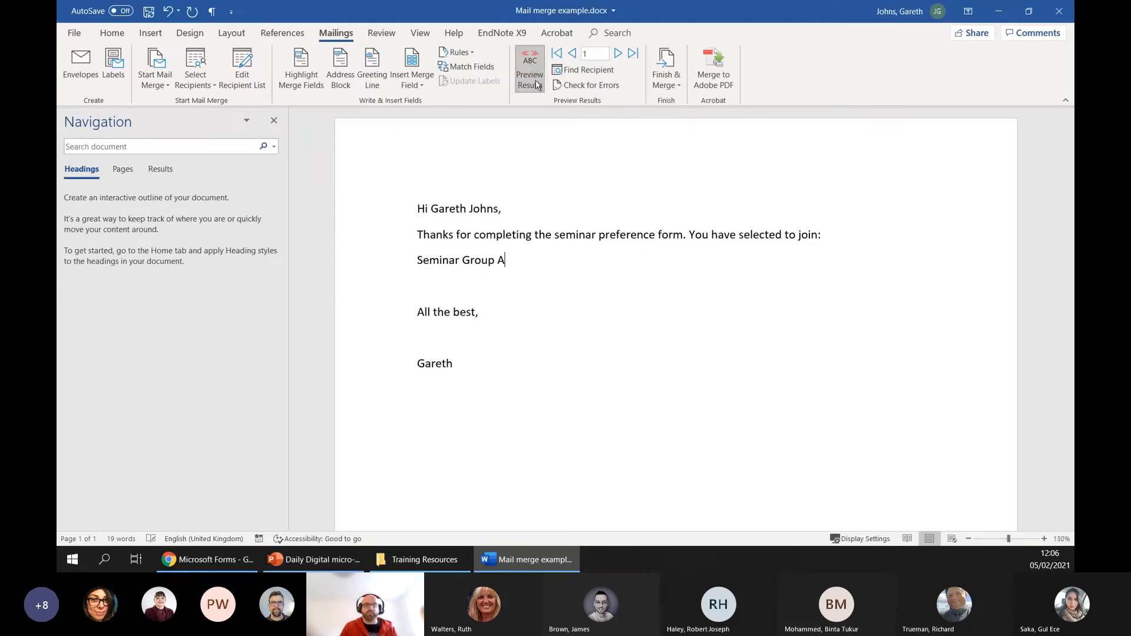
click(617, 53)
click(617, 54)
click(617, 54)
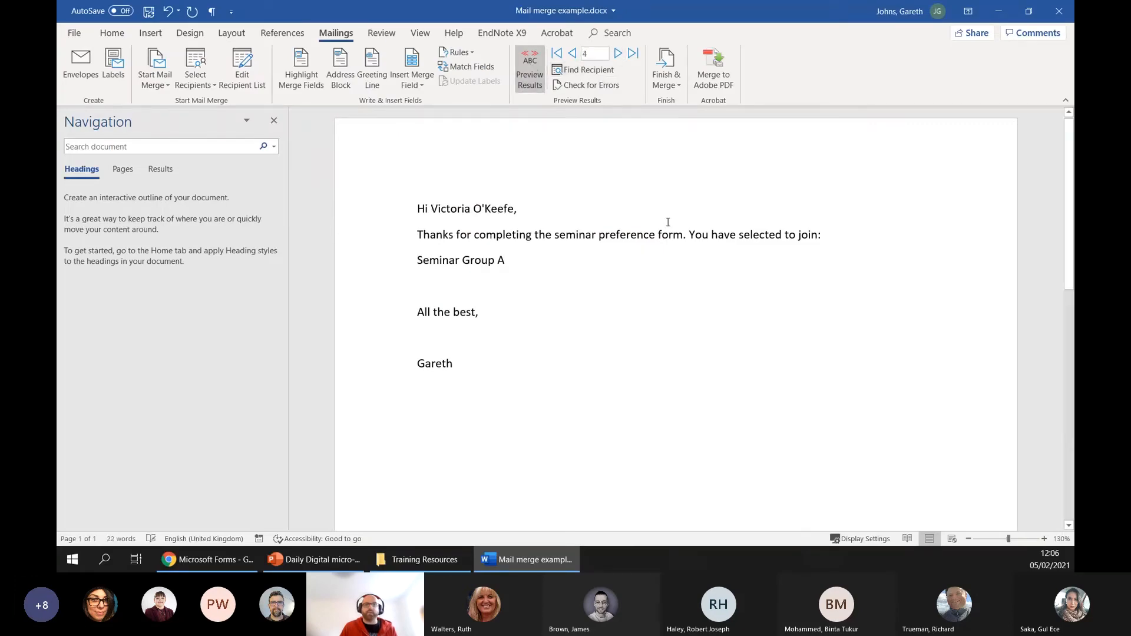
Finish the merge by sending all records as HTML email messages to the Email field with the subject "Seminar group preference"
click(677, 86)
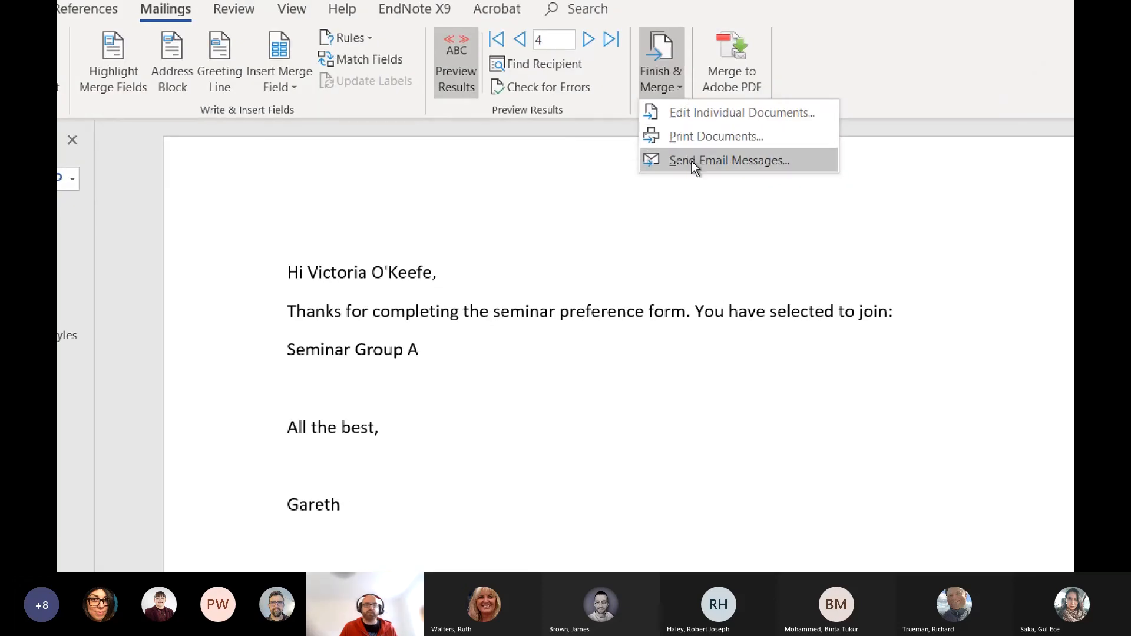
click(693, 164)
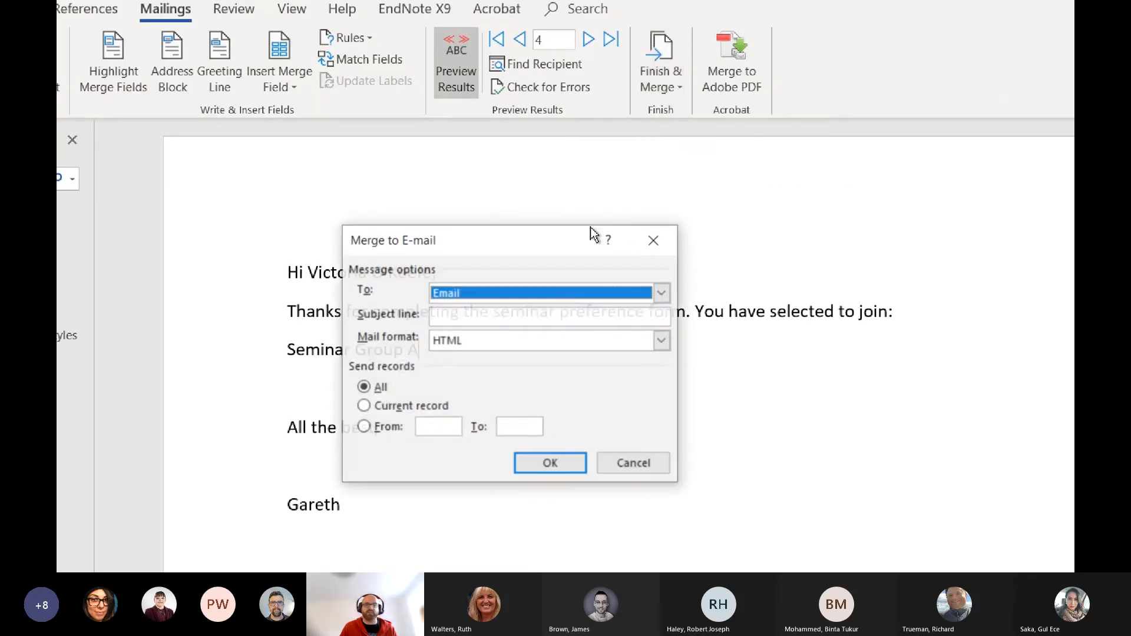
click(459, 312)
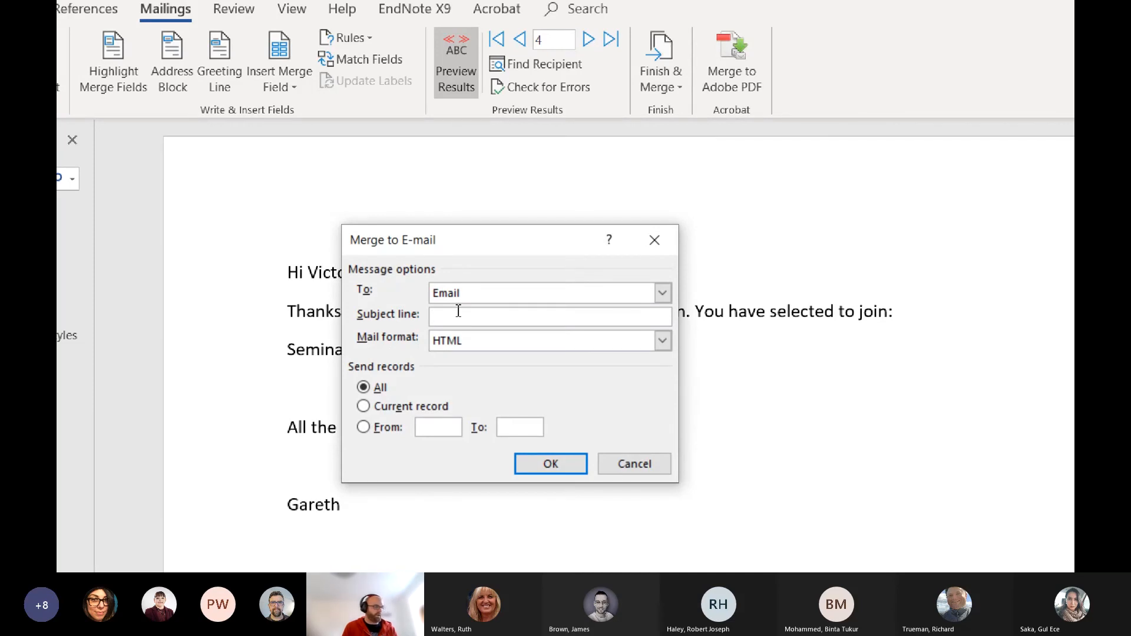
text(Seminar)
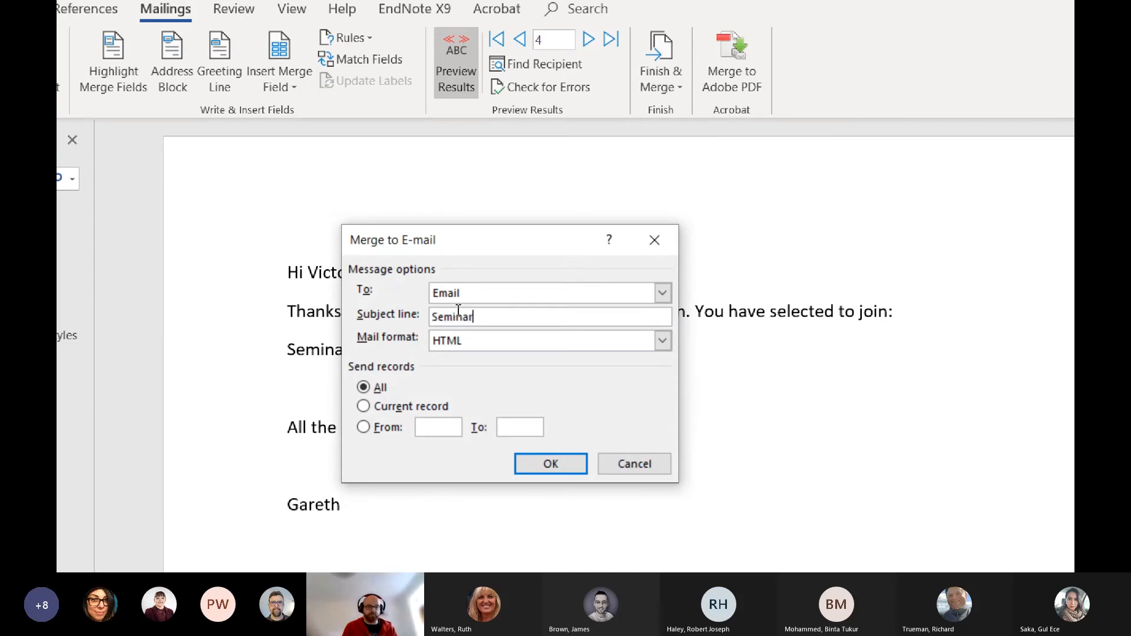
text( group pr)
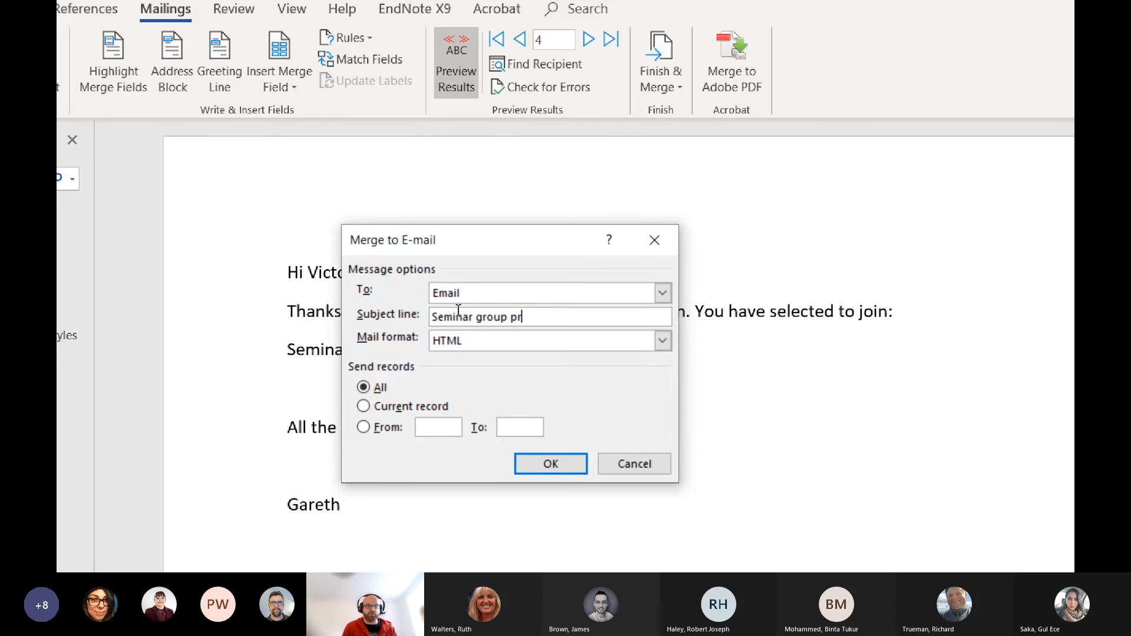
text(deference)
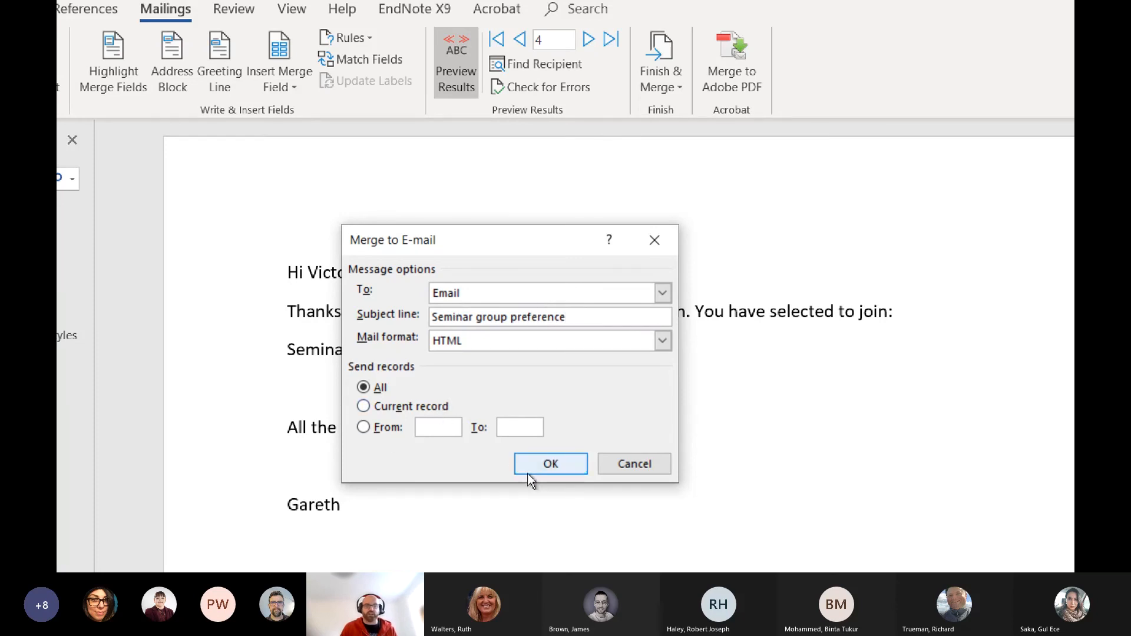
click(549, 465)
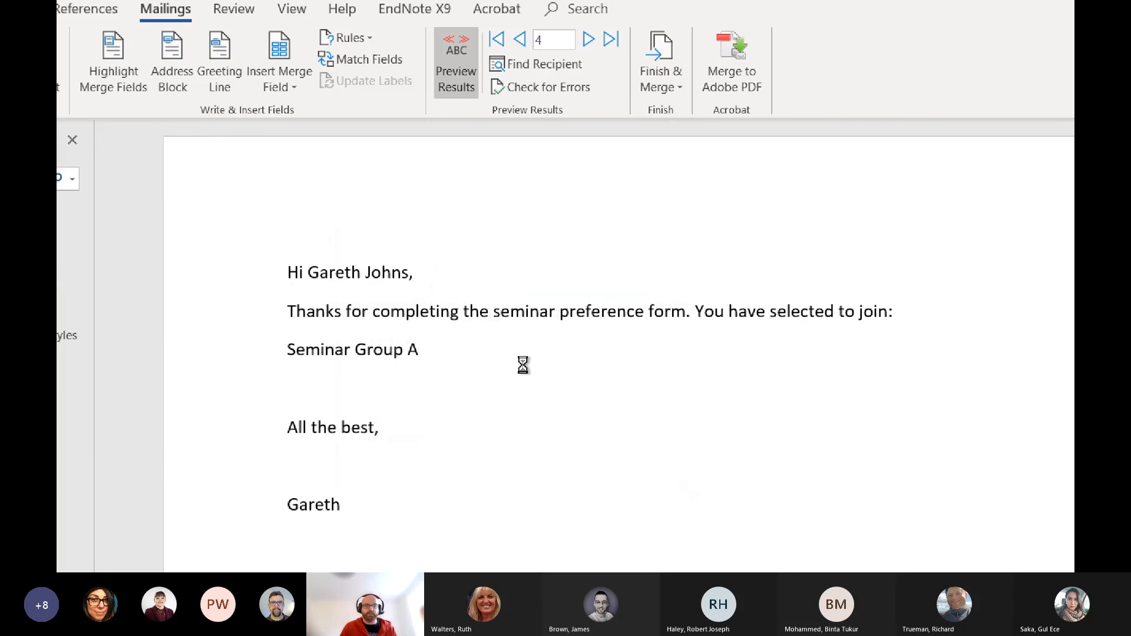